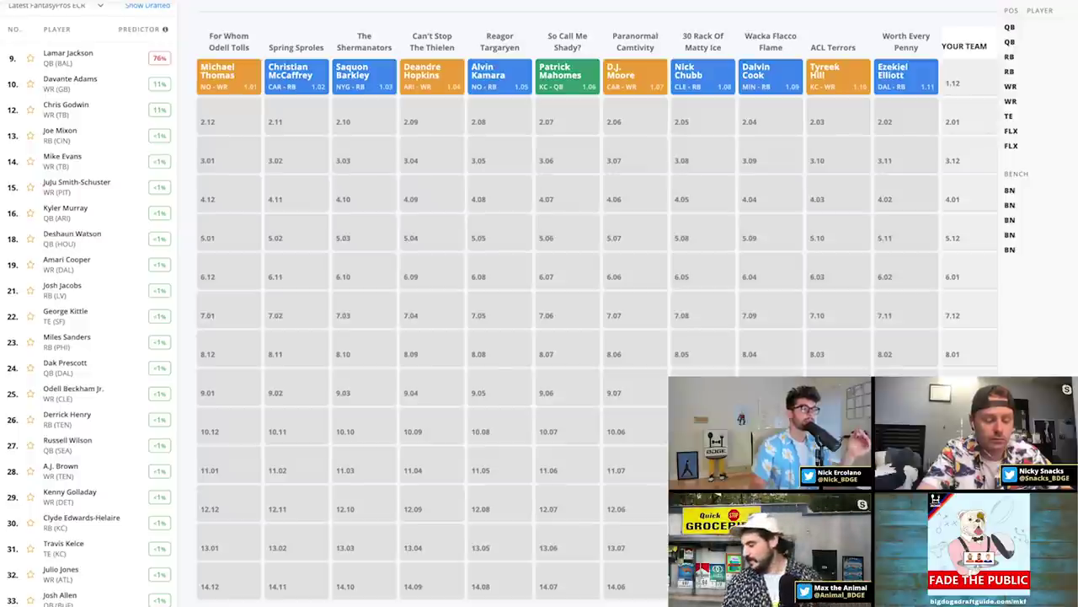
# Draft quarterback Lamar Jackson (BAL) with your first-round pick 1.12
pyautogui.moveTo(76, 109)
pyautogui.moveTo(109, 59)
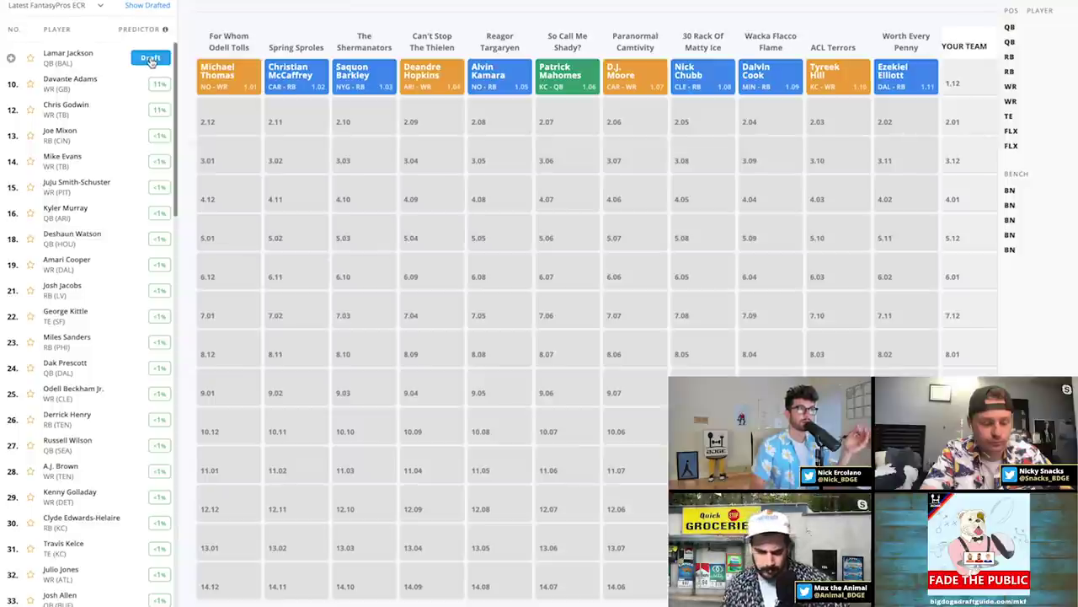
pyautogui.click(150, 59)
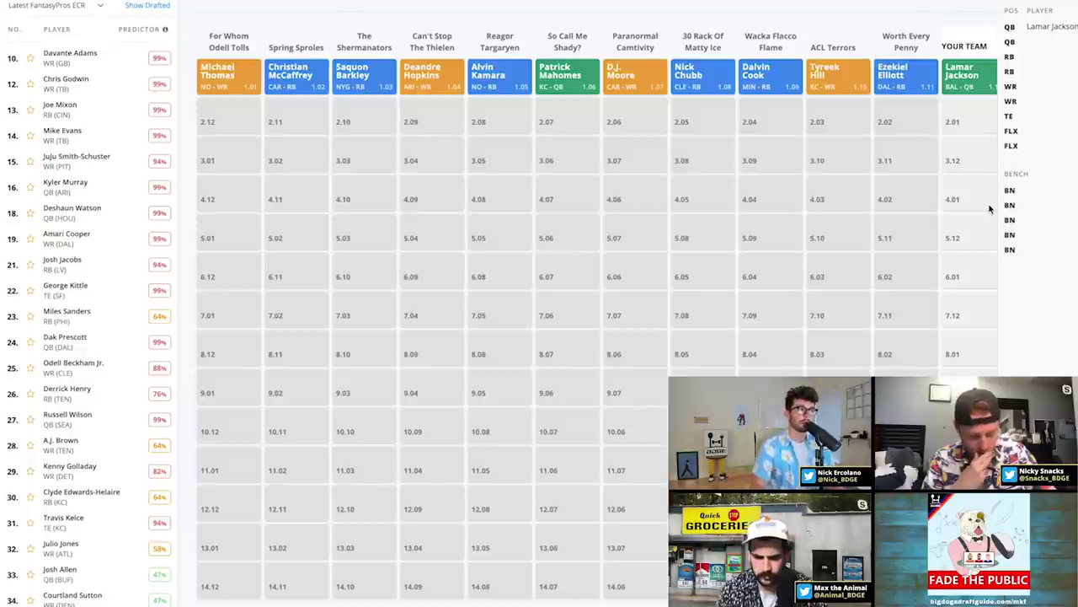
pyautogui.hscroll(1, 990, 209)
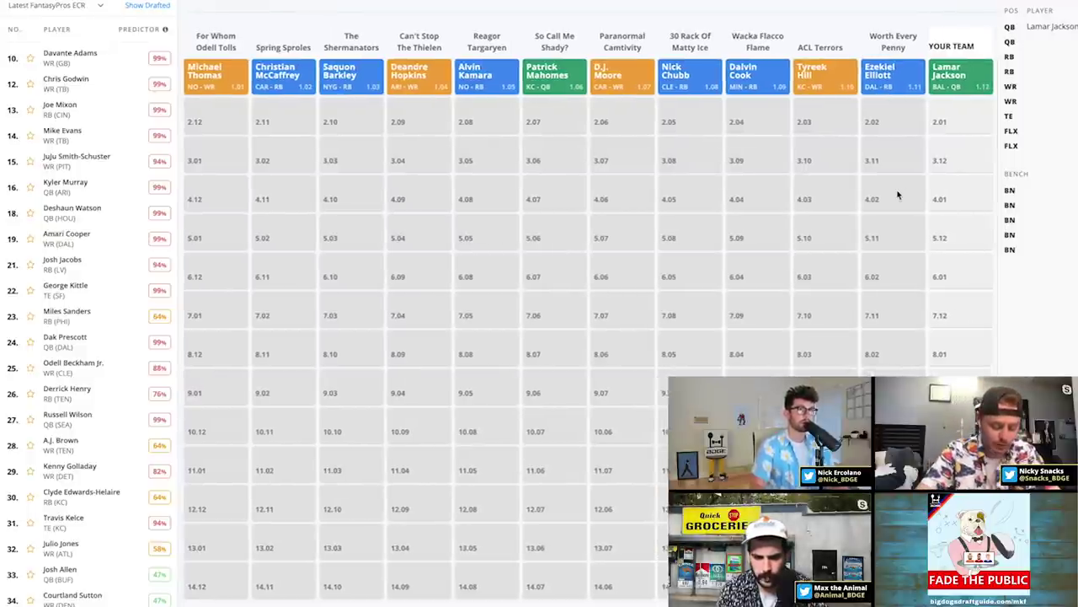
# Show only running backs in the available players and draft Joe Mixon (CIN) with pick 2.01
pyautogui.click(90, 108)
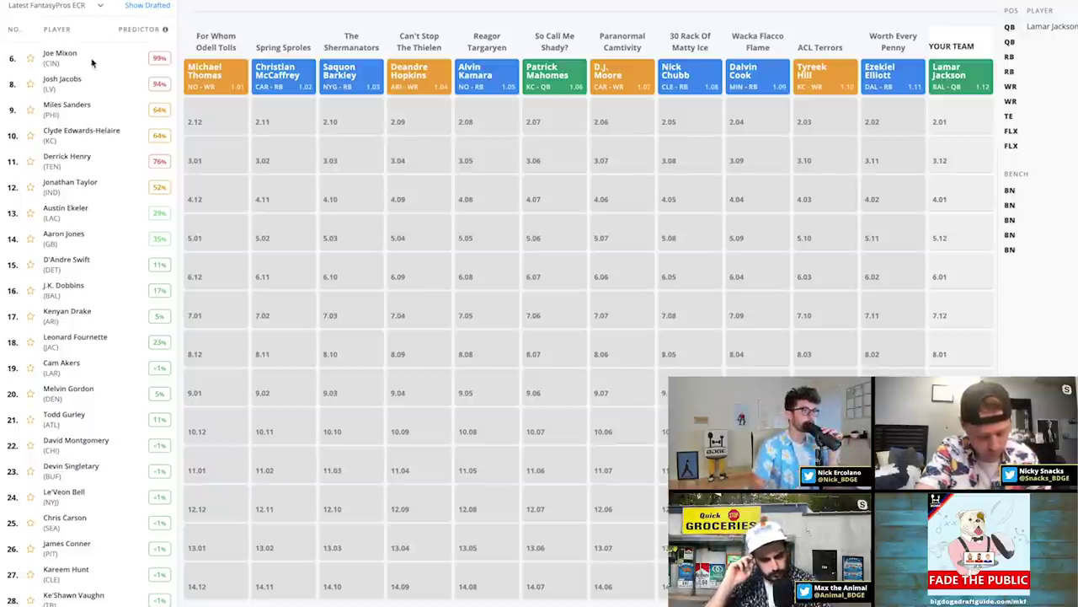
pyautogui.moveTo(95, 62)
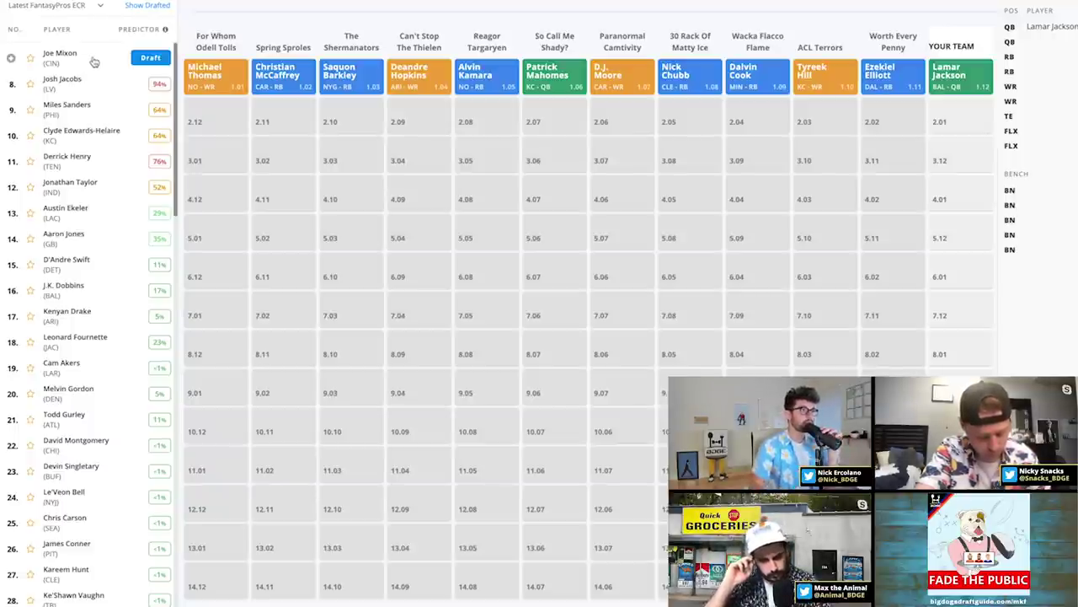
pyautogui.click(149, 58)
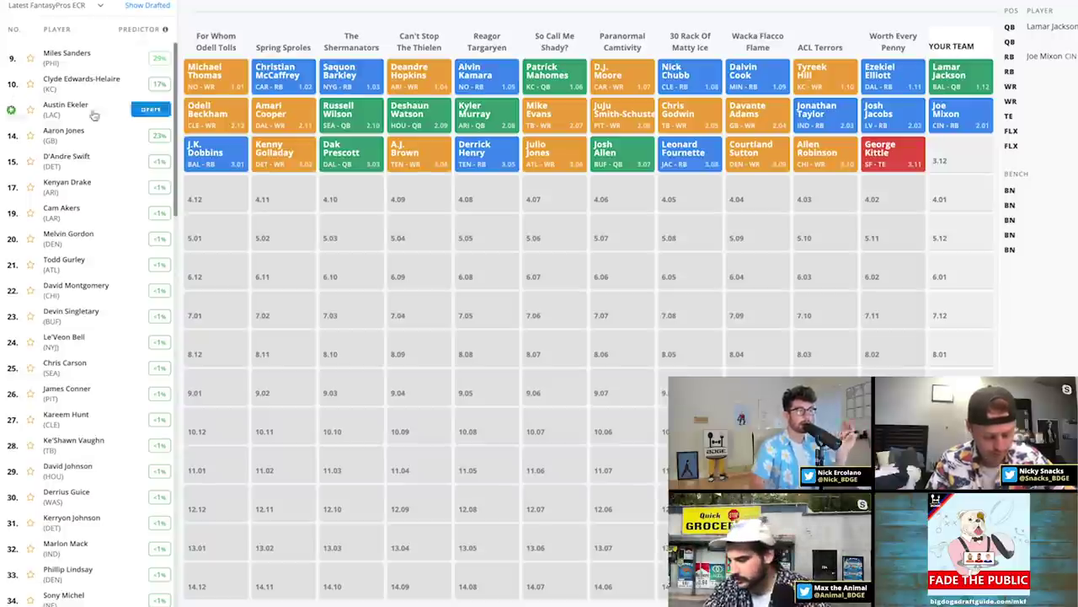
# Compare the available wide receivers and running backs, and draft running back Miles Sanders (PHI) with pick 3.12
pyautogui.moveTo(109, 94)
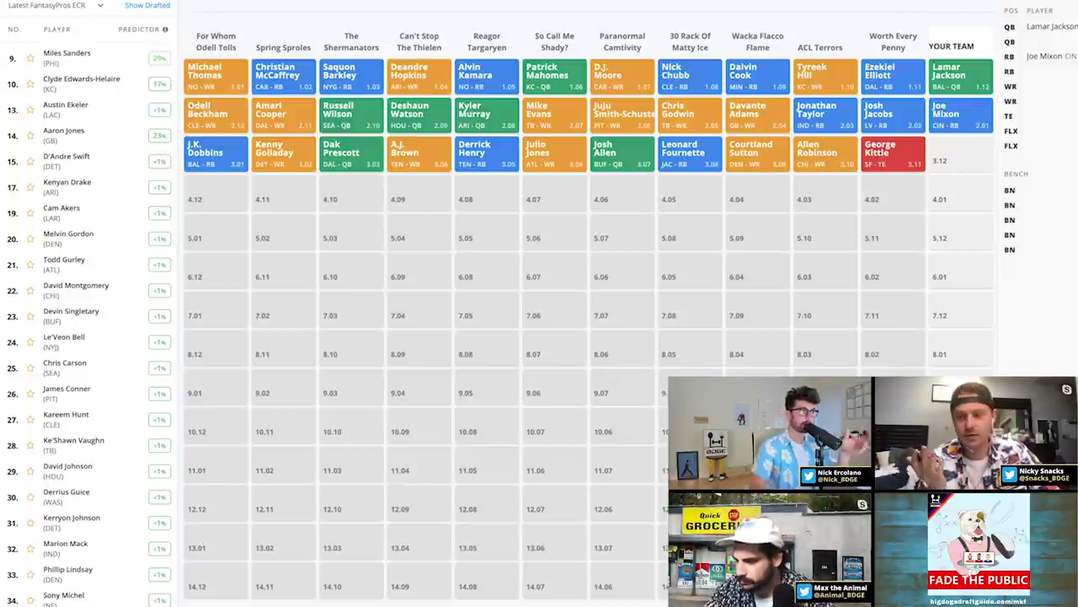
pyautogui.moveTo(79, 53)
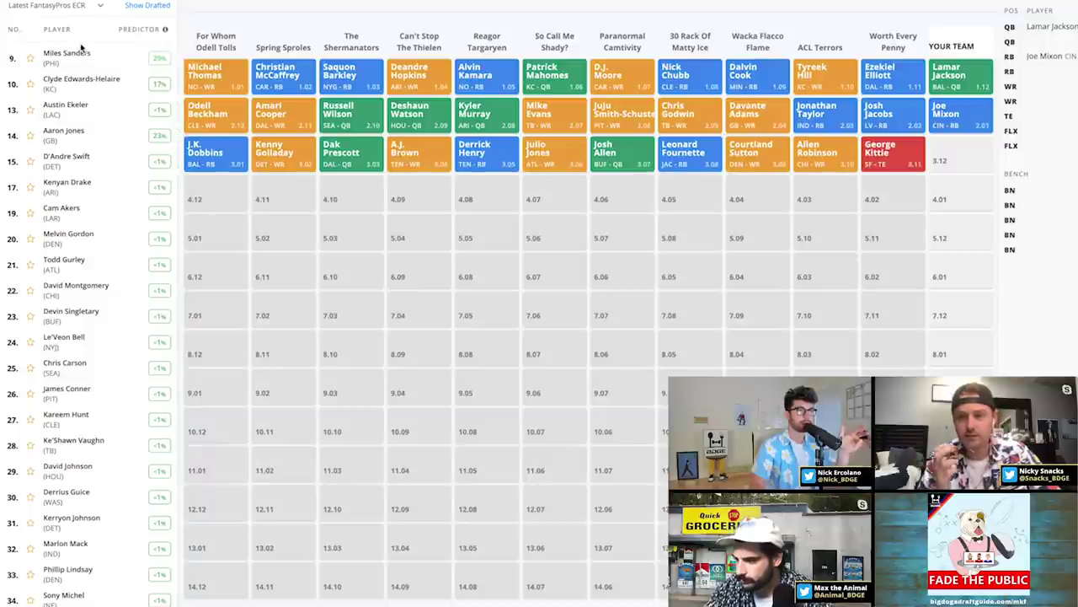
pyautogui.click(57, 2)
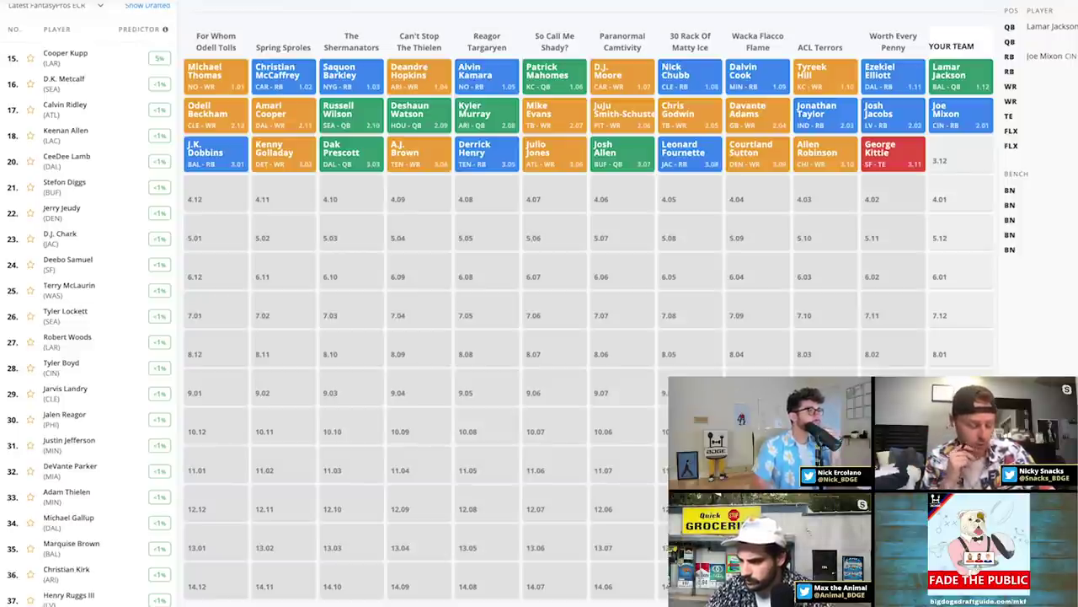
pyautogui.moveTo(89, 215)
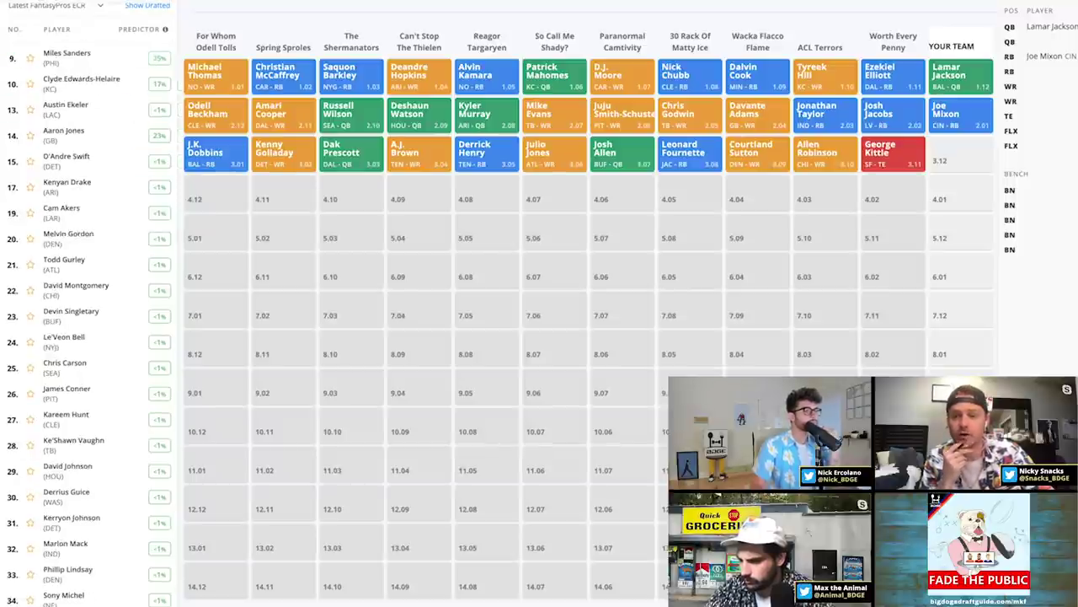
pyautogui.scroll(-1, 33, 193)
pyautogui.moveTo(34, 193)
pyautogui.scroll(1, 34, 193)
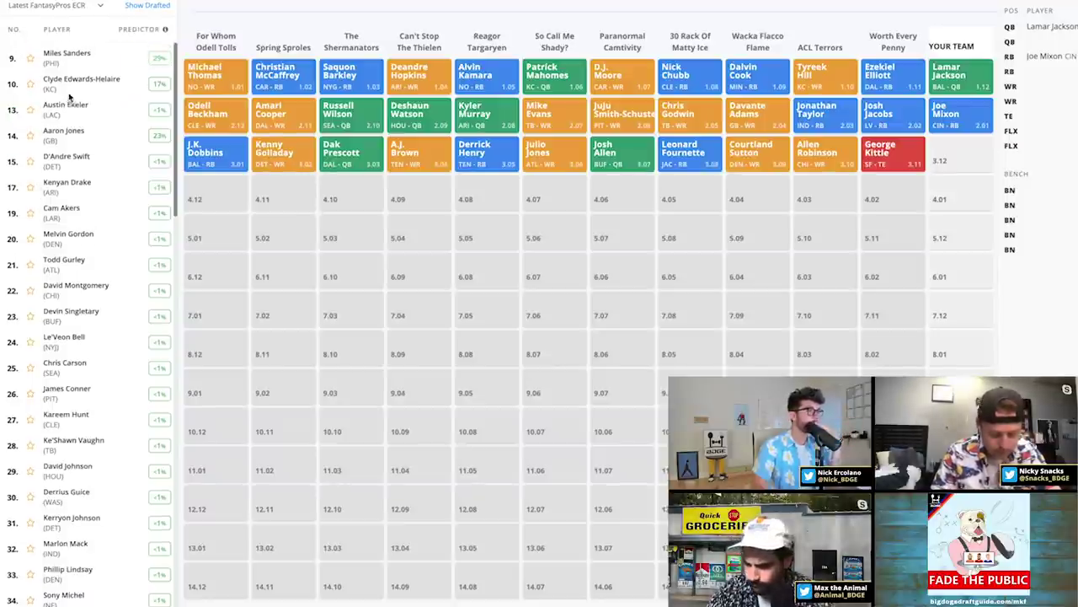
pyautogui.scroll(1, 98, 59)
pyautogui.moveTo(103, 64)
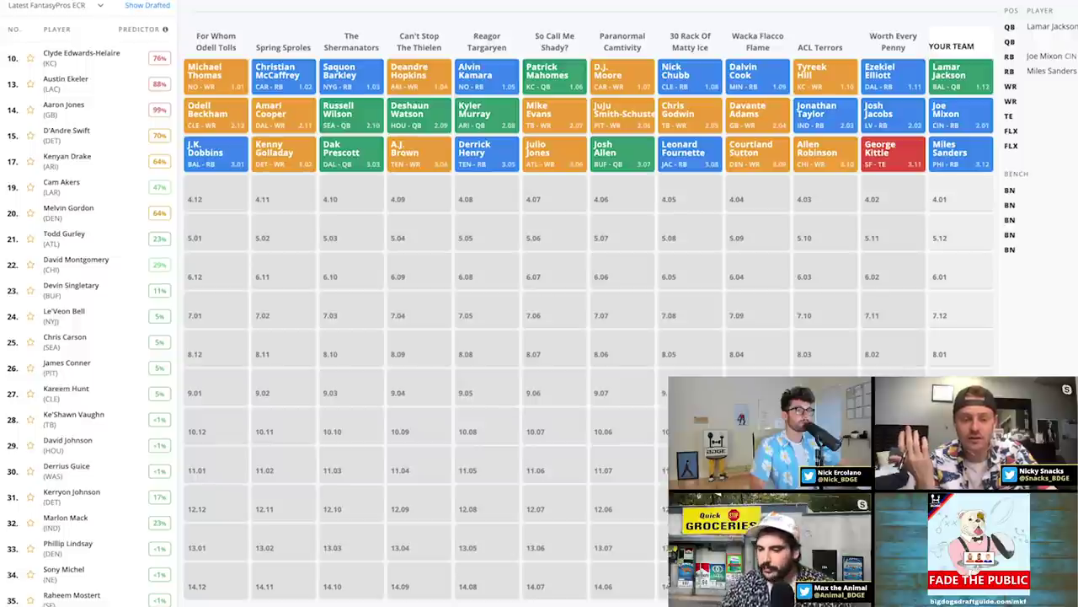
# Draft running back Clyde Edwards-Helaire (KC) with pick 4.01
pyautogui.moveTo(156, 59)
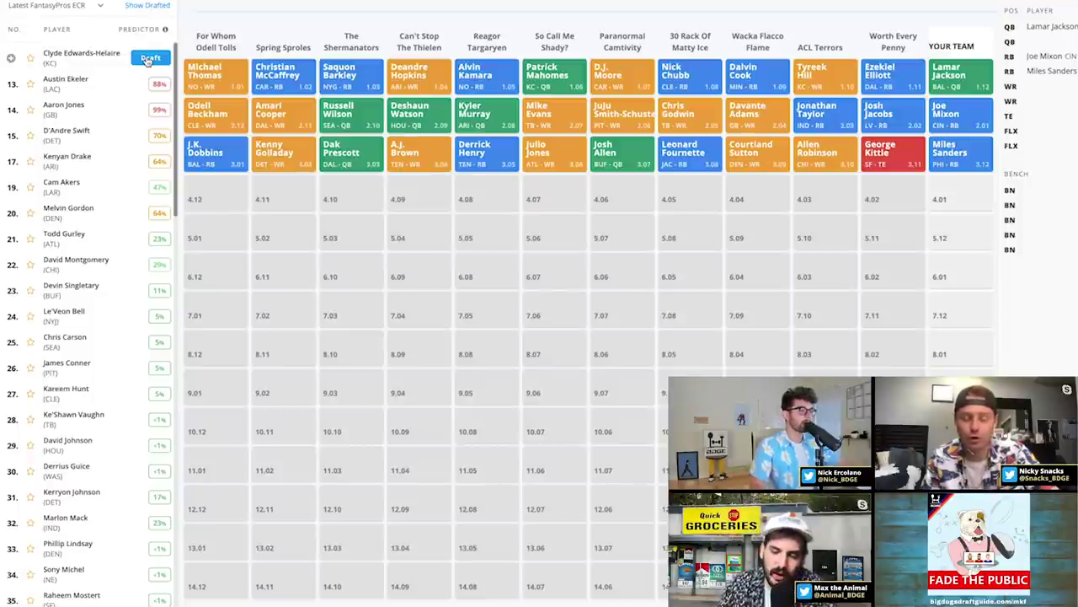
pyautogui.click(148, 59)
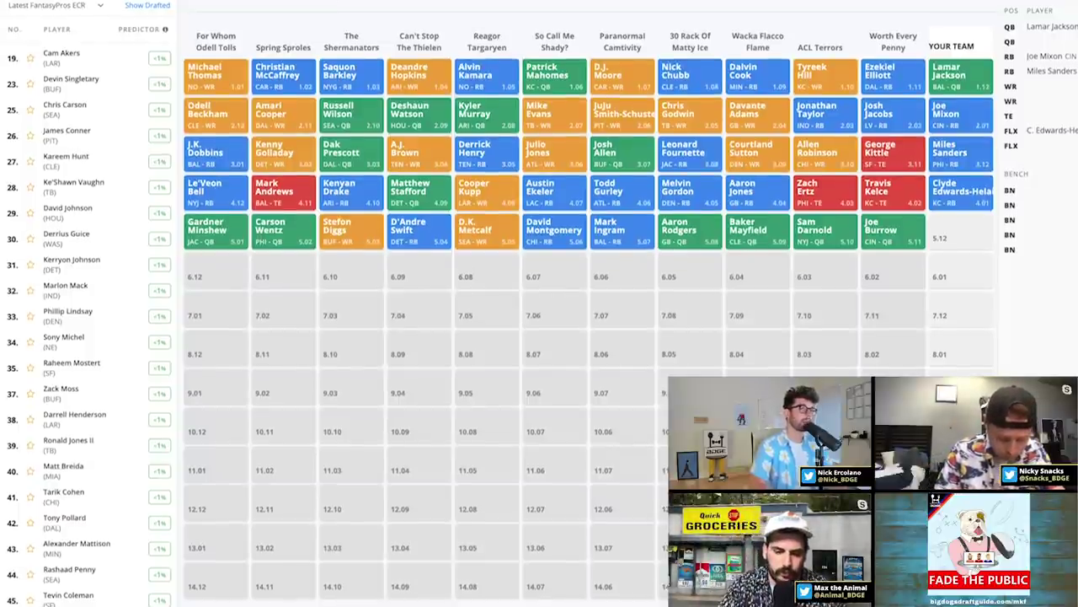
# Compare the remaining wide receivers and running backs, and draft wide receiver Terry McLaurin (WAS) with pick 5.12
pyautogui.moveTo(934, 160)
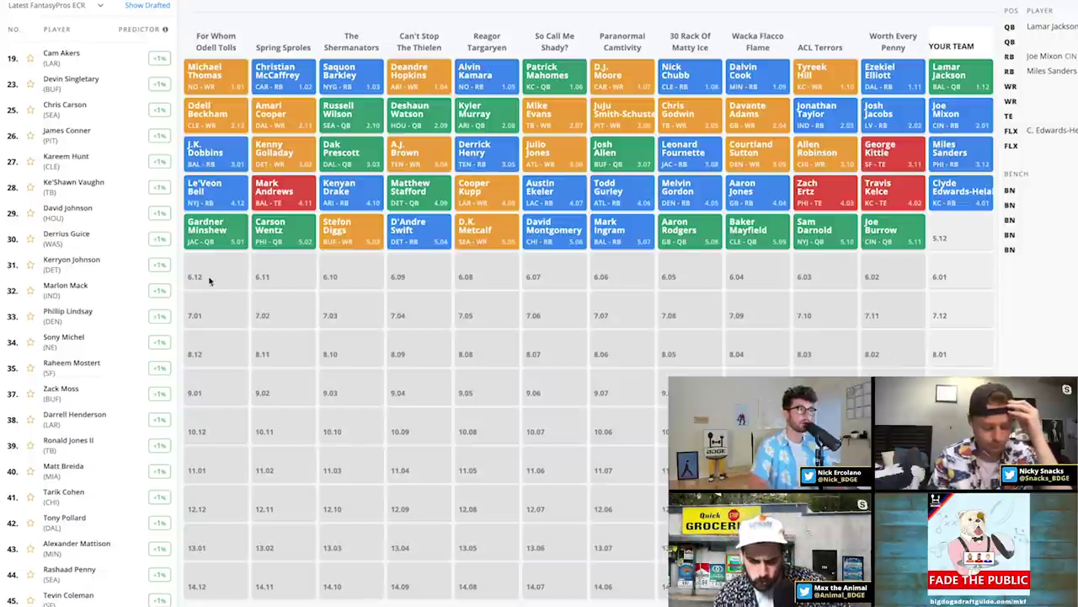
pyautogui.click(50, 10)
pyautogui.scroll(-1, 144, 165)
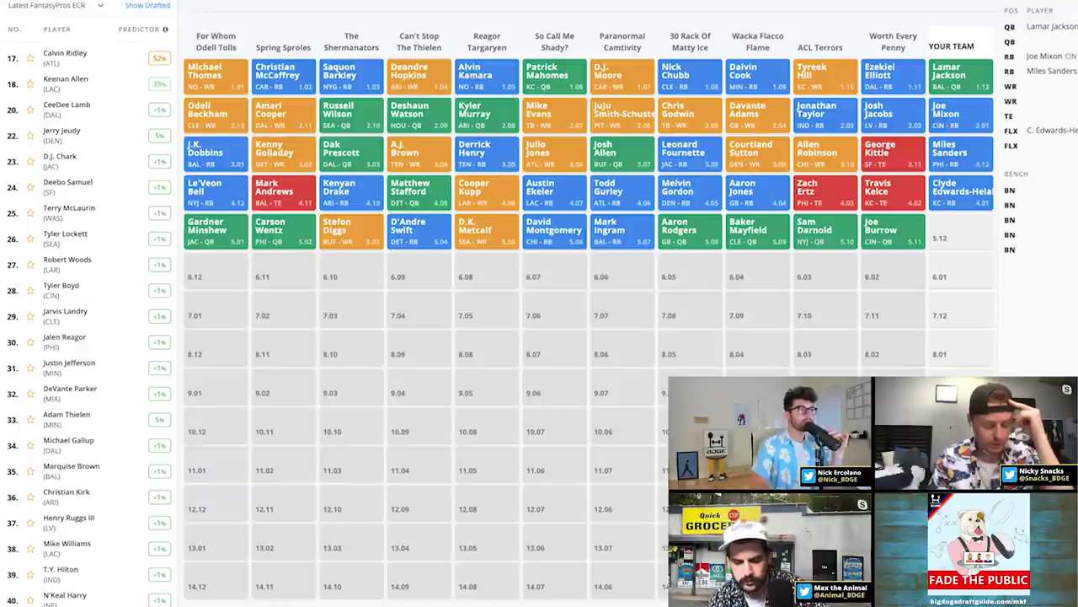
pyautogui.moveTo(152, 89)
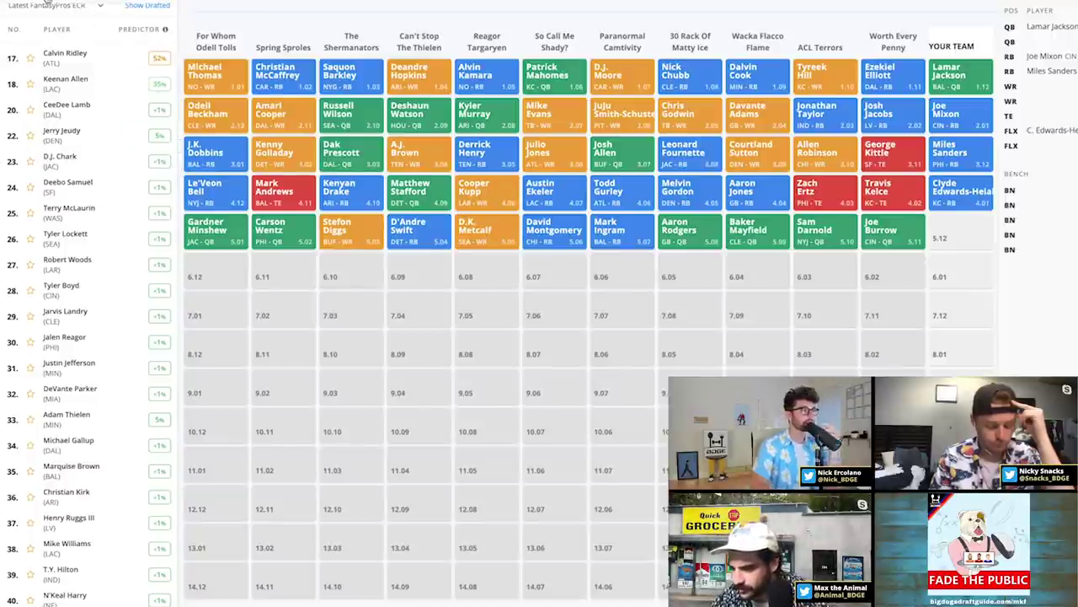
pyautogui.scroll(-5, 93, 337)
pyautogui.scroll(5, 93, 337)
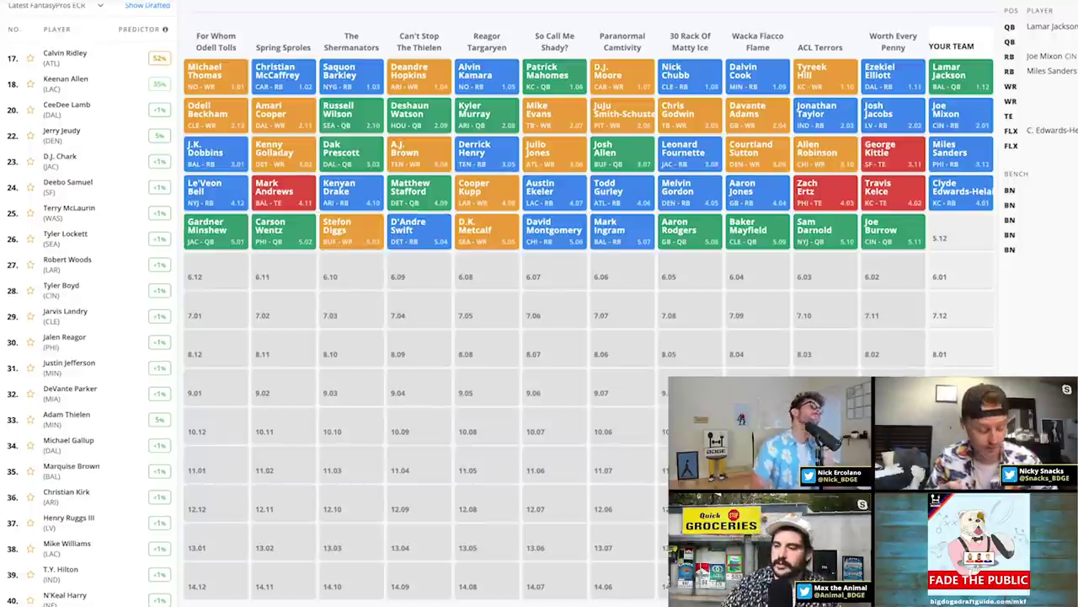
pyautogui.click(61, 2)
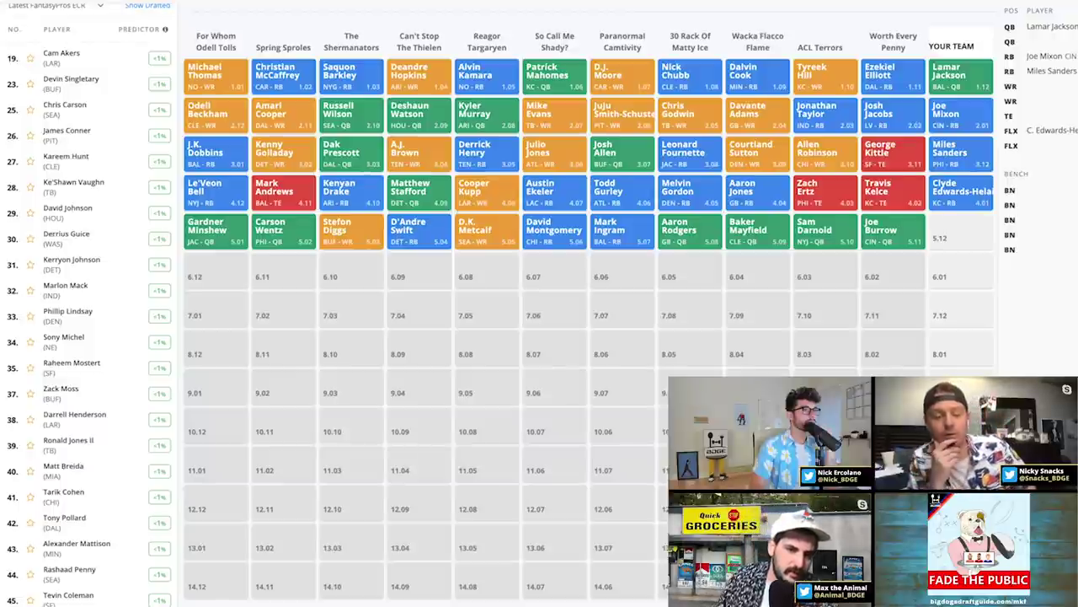
pyautogui.moveTo(153, 214)
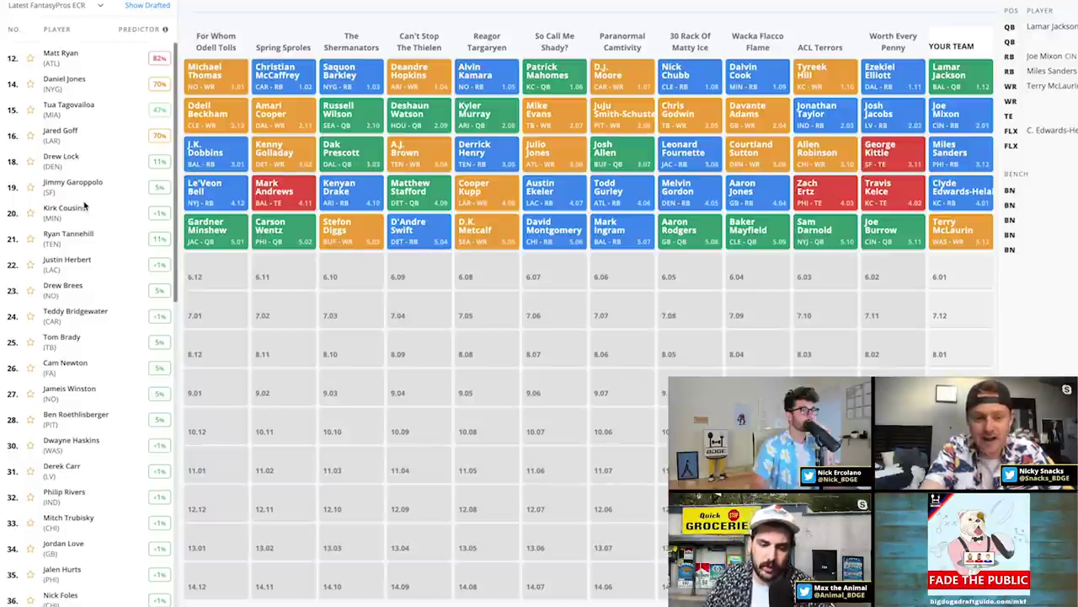
# Review the available quarterbacks and wide receivers, and draft wide receiver CeeDee Lamb (DAL) with pick 6.01
pyautogui.moveTo(10, 238)
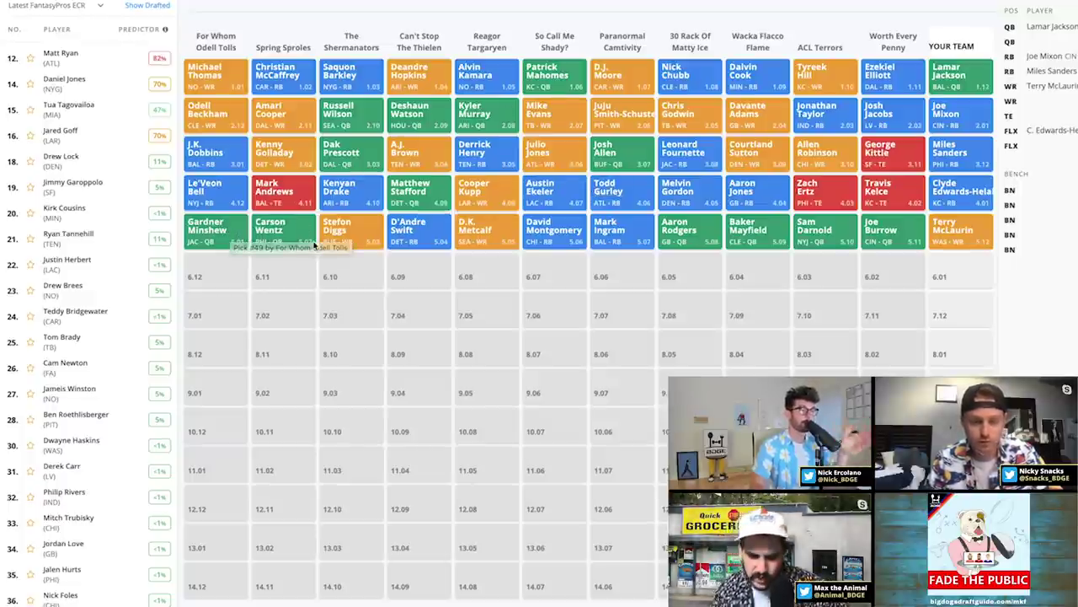
pyautogui.scroll(-1, 95, 319)
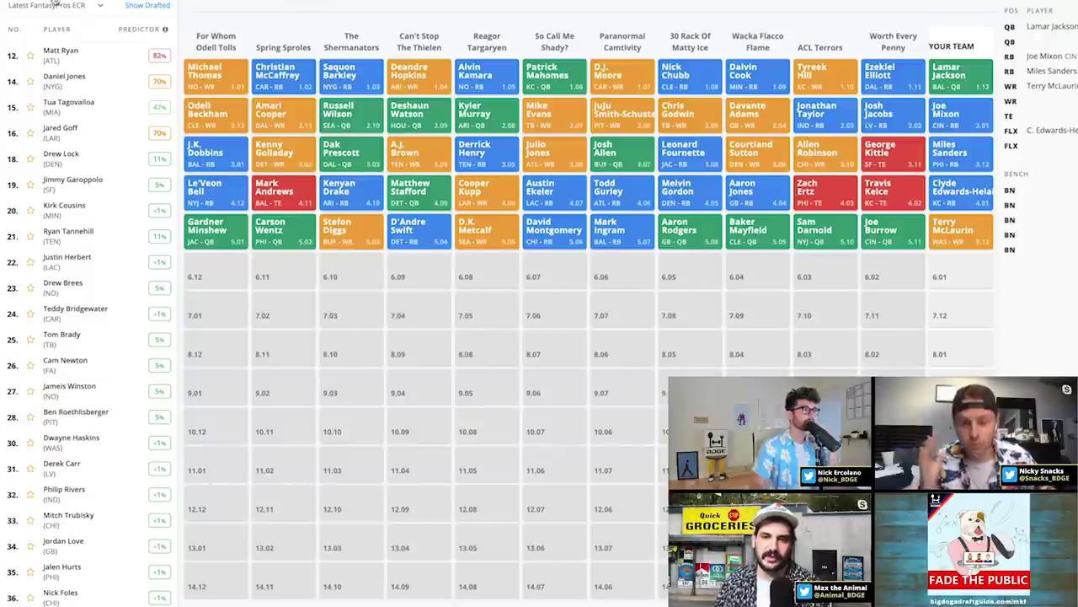
pyautogui.moveTo(69, 137)
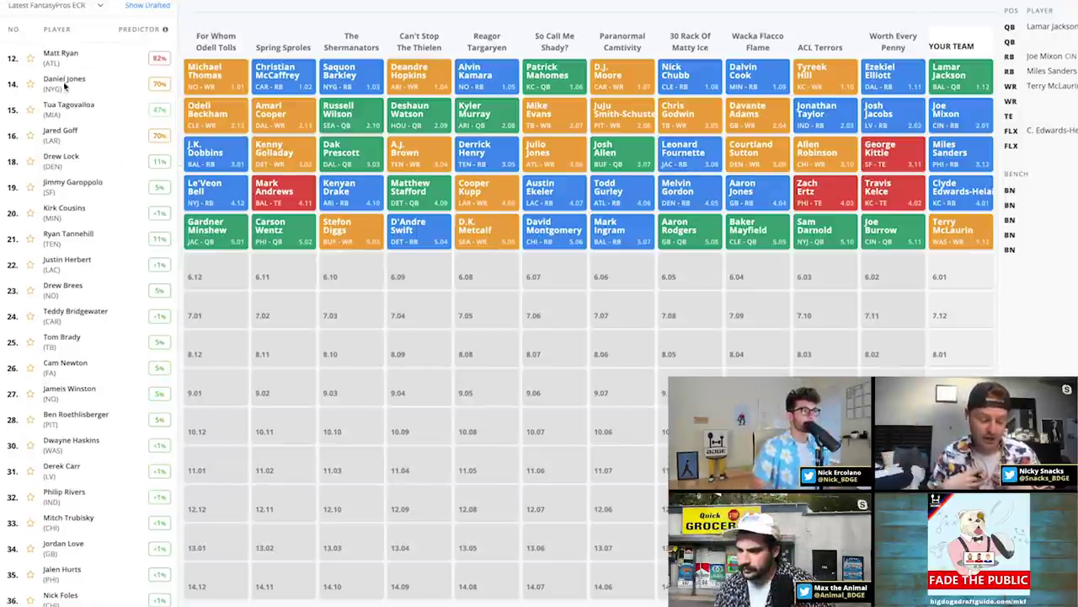
pyautogui.scroll(-1, 63, 98)
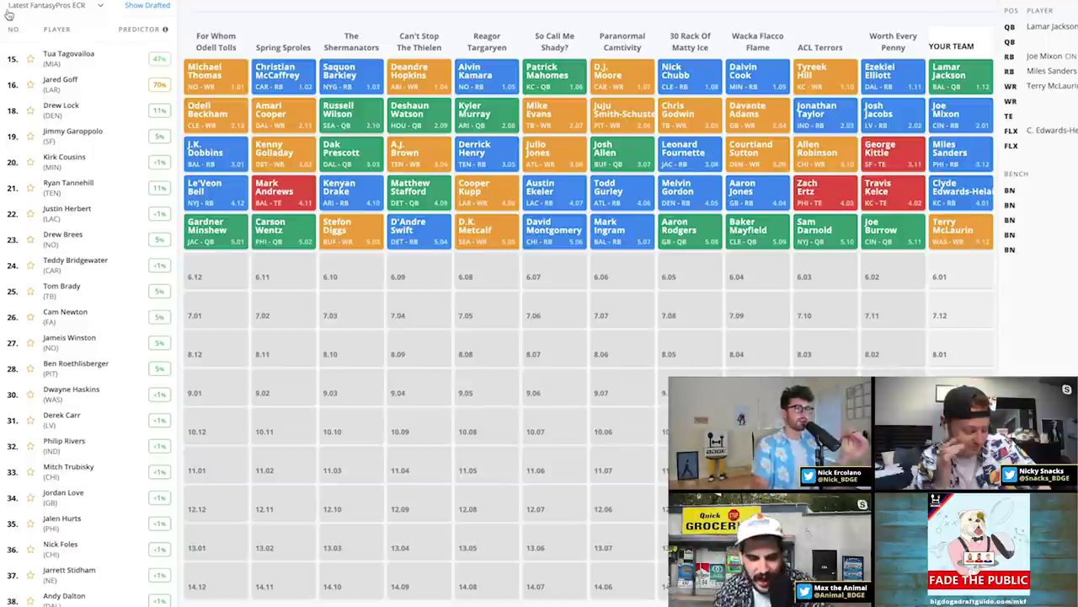
pyautogui.moveTo(100, 101)
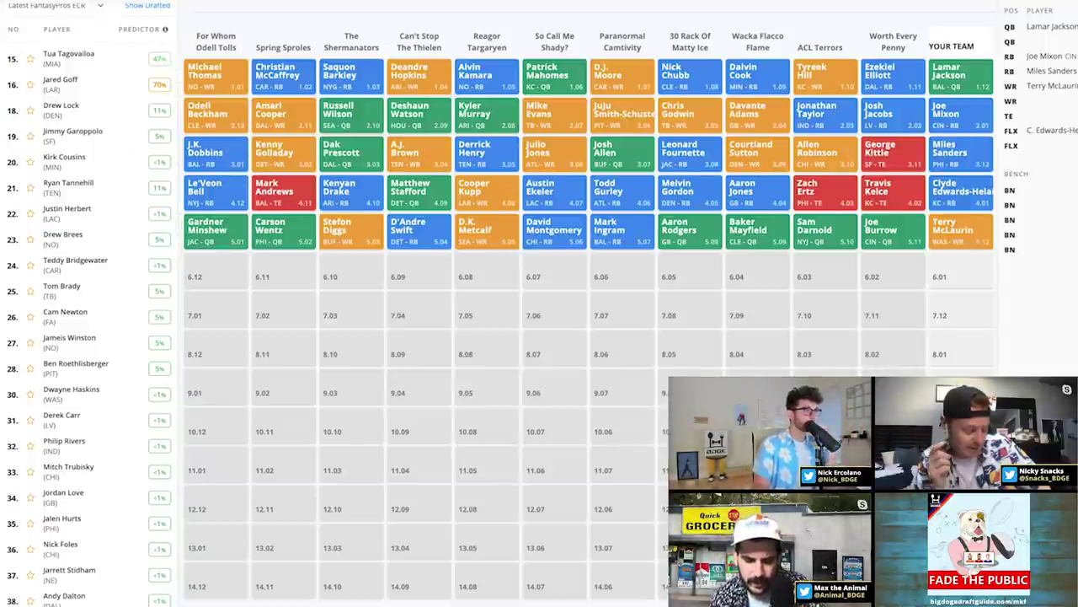
pyautogui.scroll(1, 93, 92)
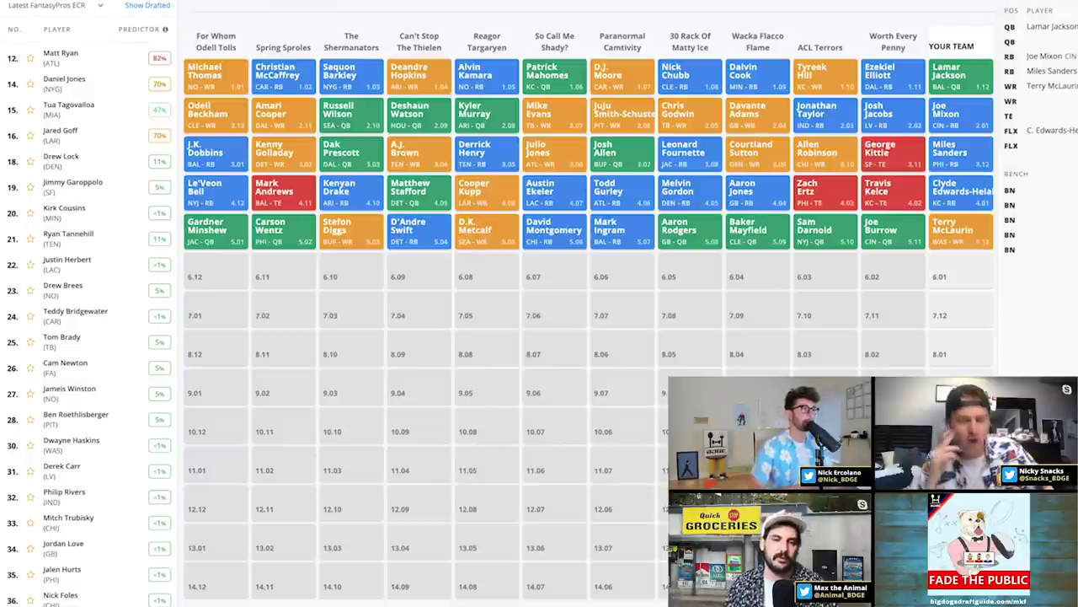
pyautogui.moveTo(5, 180)
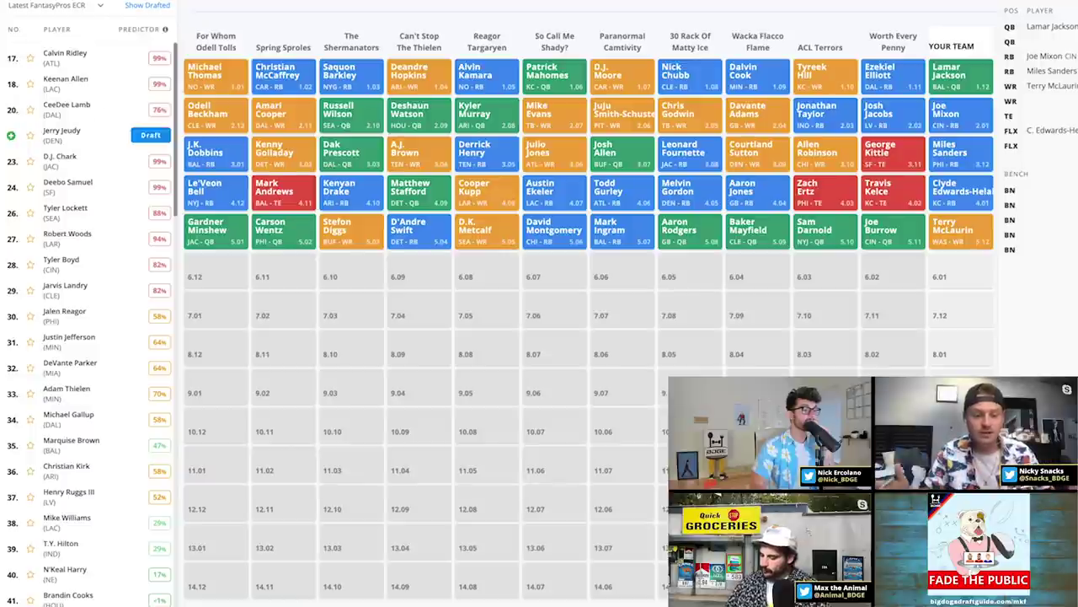
pyautogui.moveTo(149, 112)
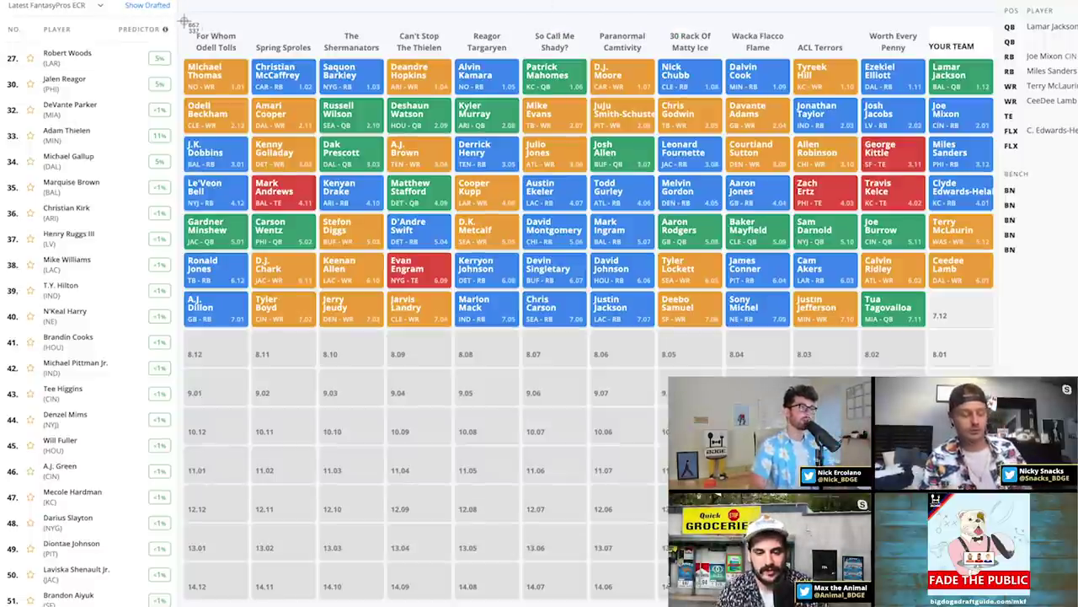
# Capture a screenshot of the draft board covering the team names and the first seven rounds
pyautogui.moveTo(184, 18); pyautogui.dragTo(1006, 337)
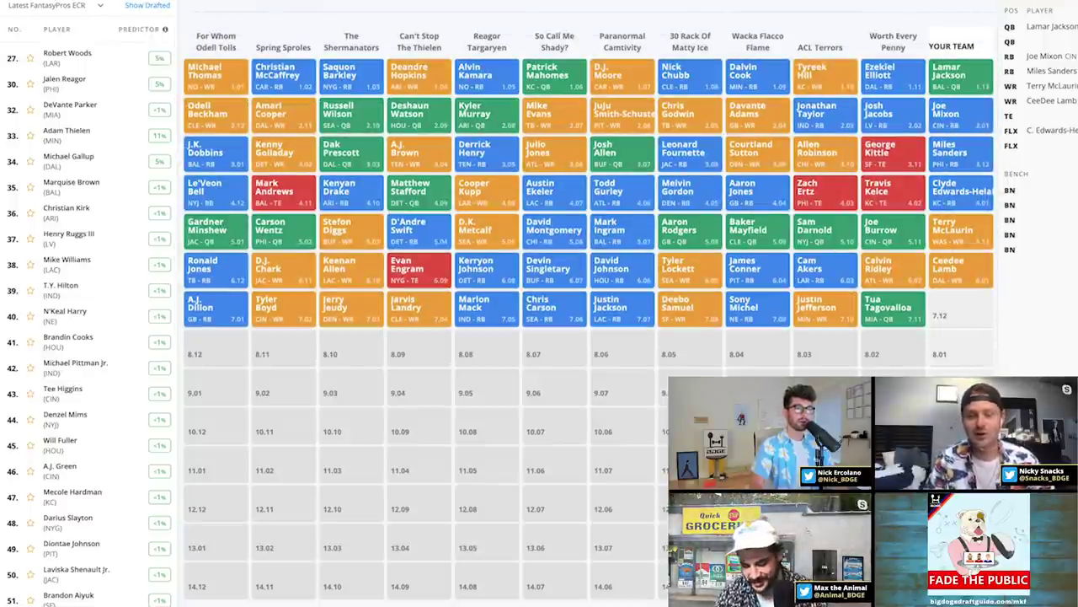
pyautogui.click(900, 130)
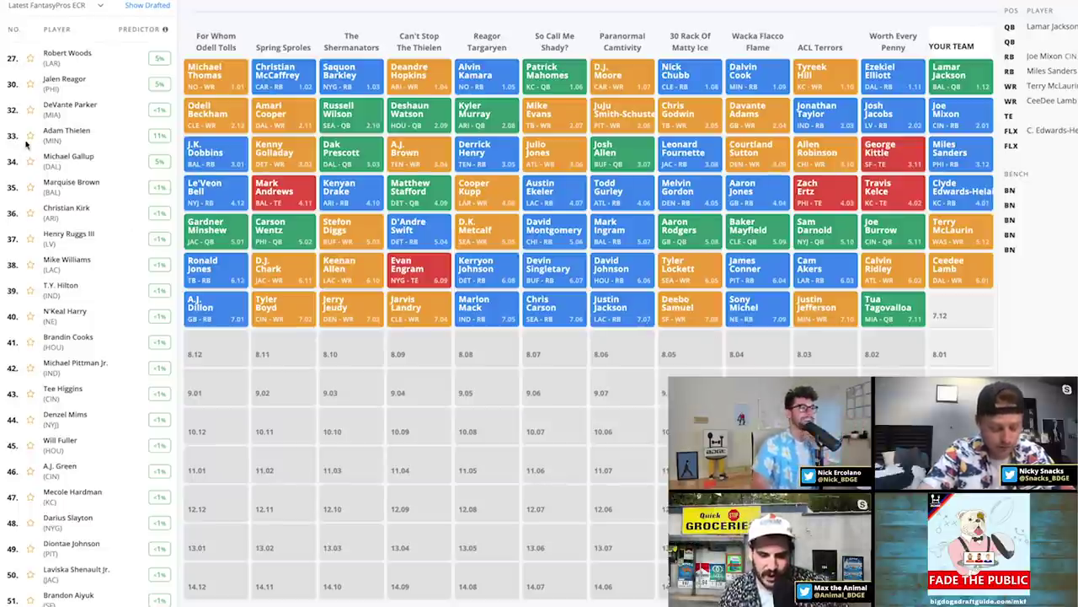
# Show only quarterbacks in the available players and draft Matt Ryan (ATL) with pick 7.12
pyautogui.moveTo(91, 173)
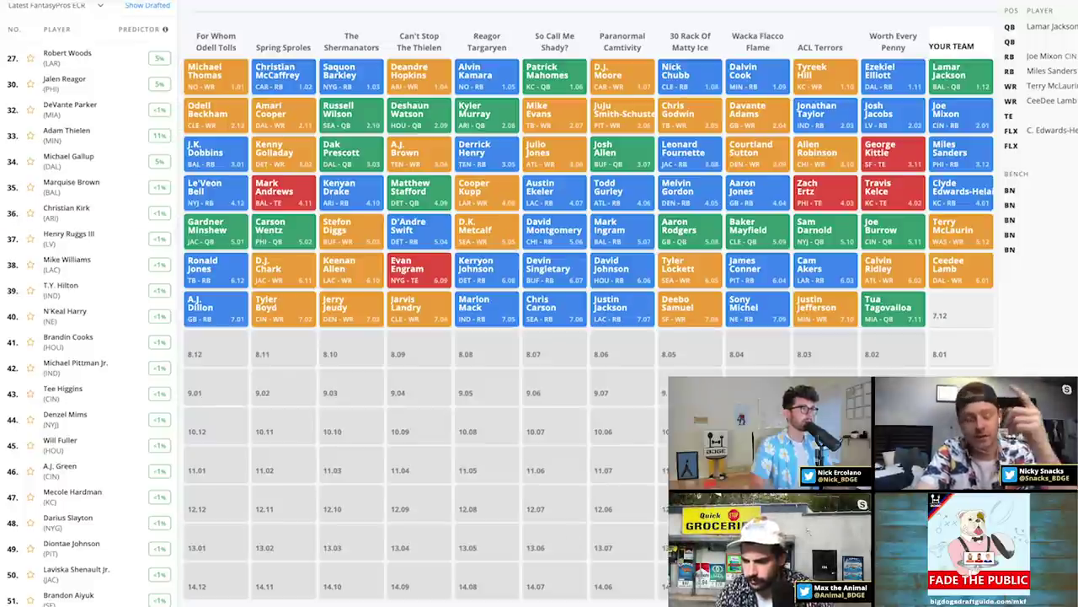
pyautogui.click(14, 5)
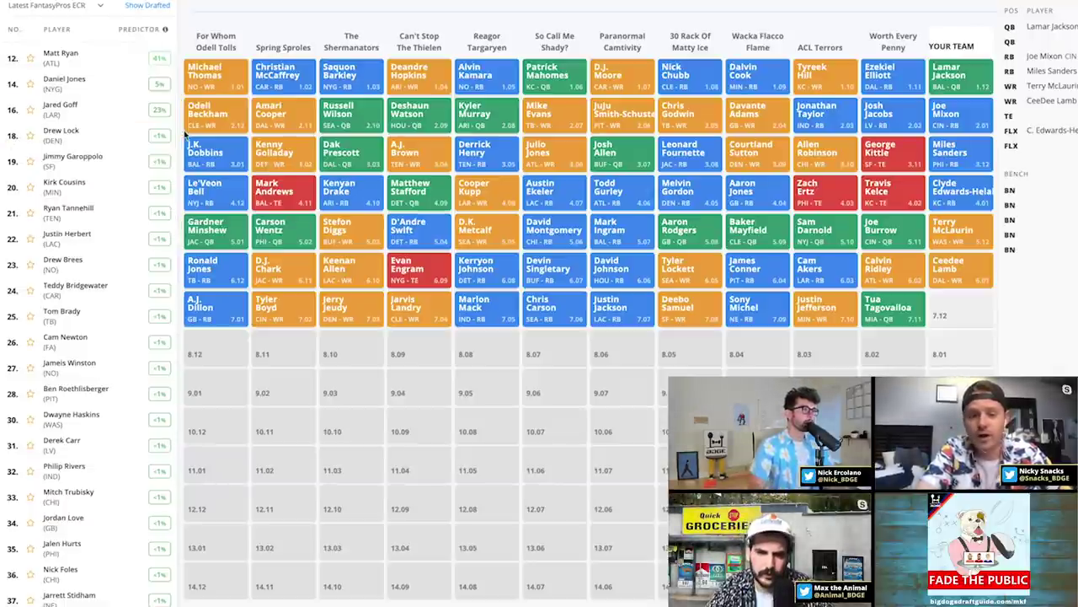
pyautogui.moveTo(165, 107)
pyautogui.moveTo(151, 87)
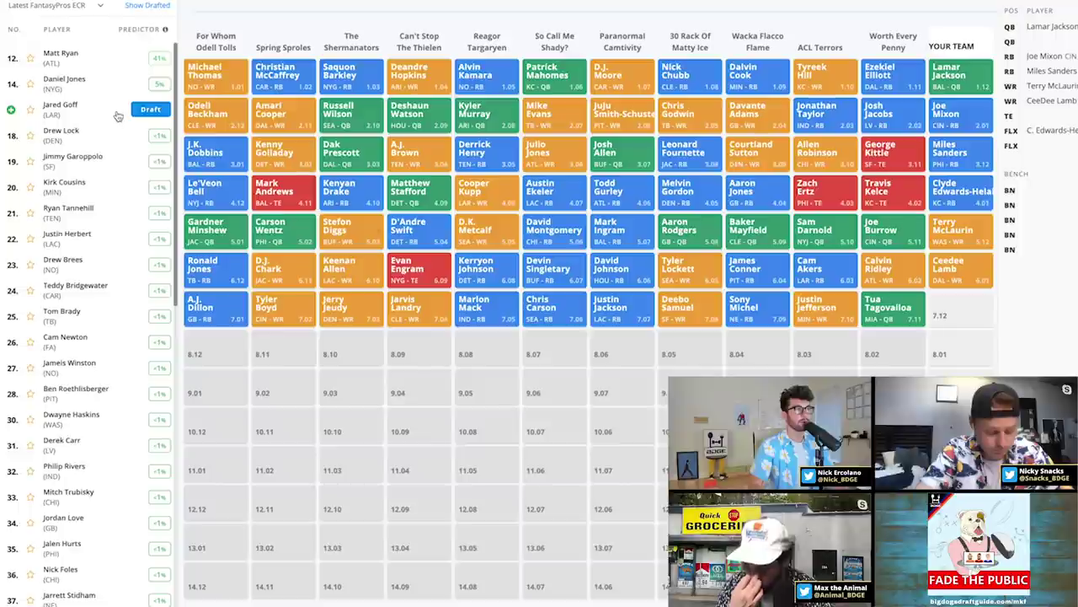
pyautogui.moveTo(161, 90)
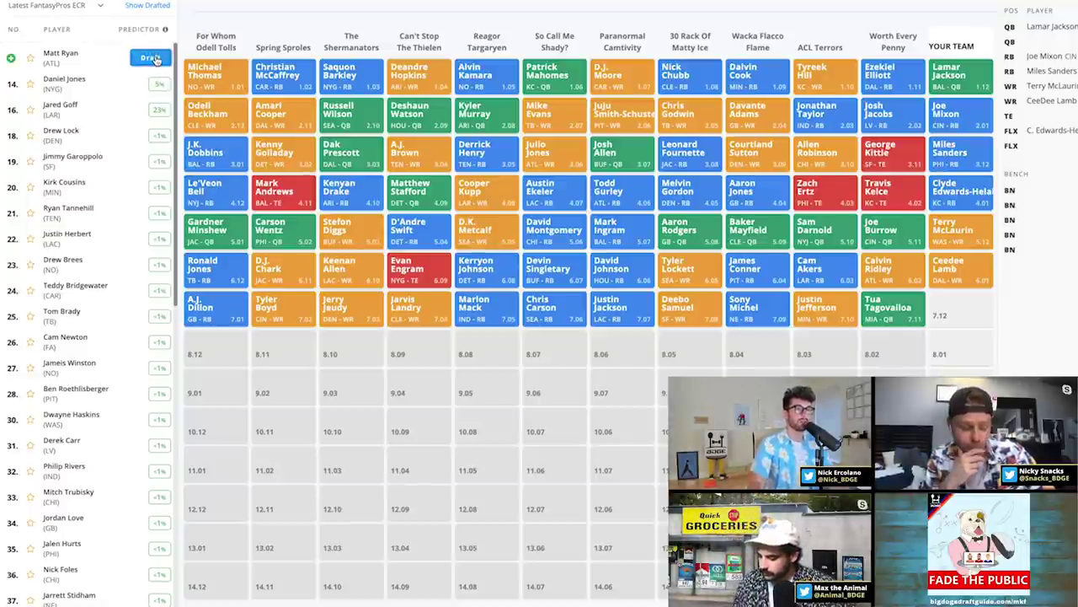
pyautogui.click(150, 59)
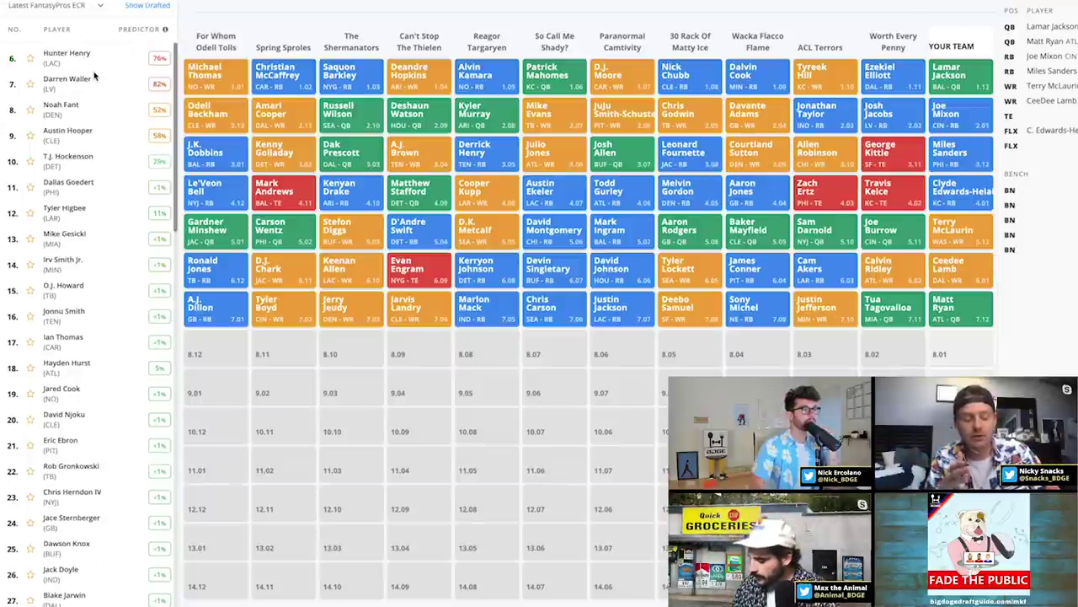
# Compare the available tight ends and running backs, and draft running back Kareem Hunt (CLE) with pick 8.01
pyautogui.moveTo(89, 61)
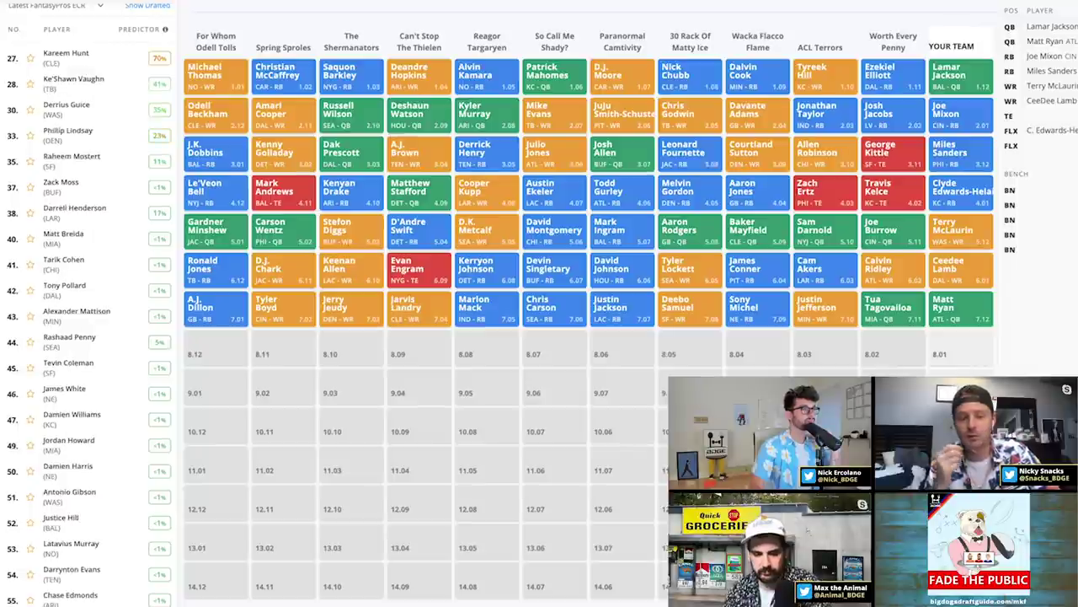
pyautogui.moveTo(156, 59)
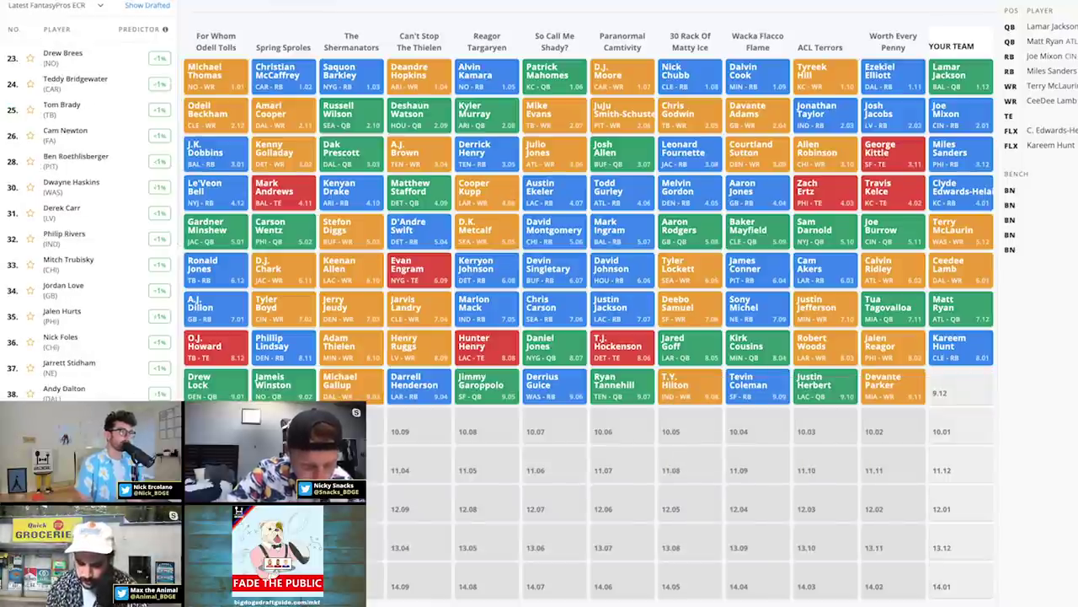
# Compare the remaining quarterbacks, tight ends and wide receivers, and draft wide receivers Marquise Brown (BAL) at 9.12 and Christian Kirk (ARI) at 10.01
pyautogui.moveTo(49, 136)
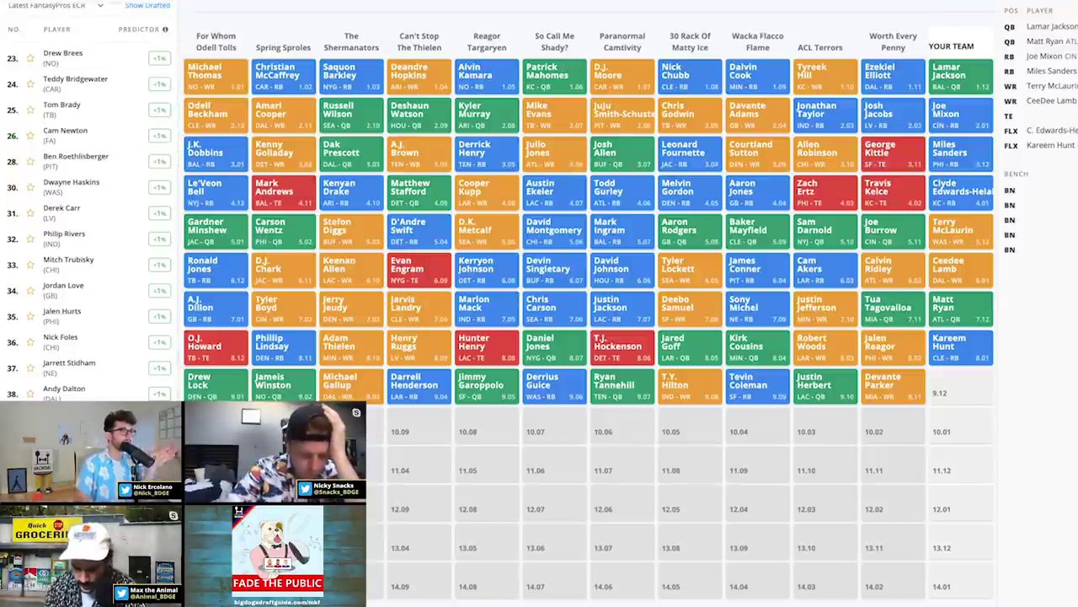
pyautogui.scroll(-5, 85, 220)
pyautogui.scroll(5, 152, 103)
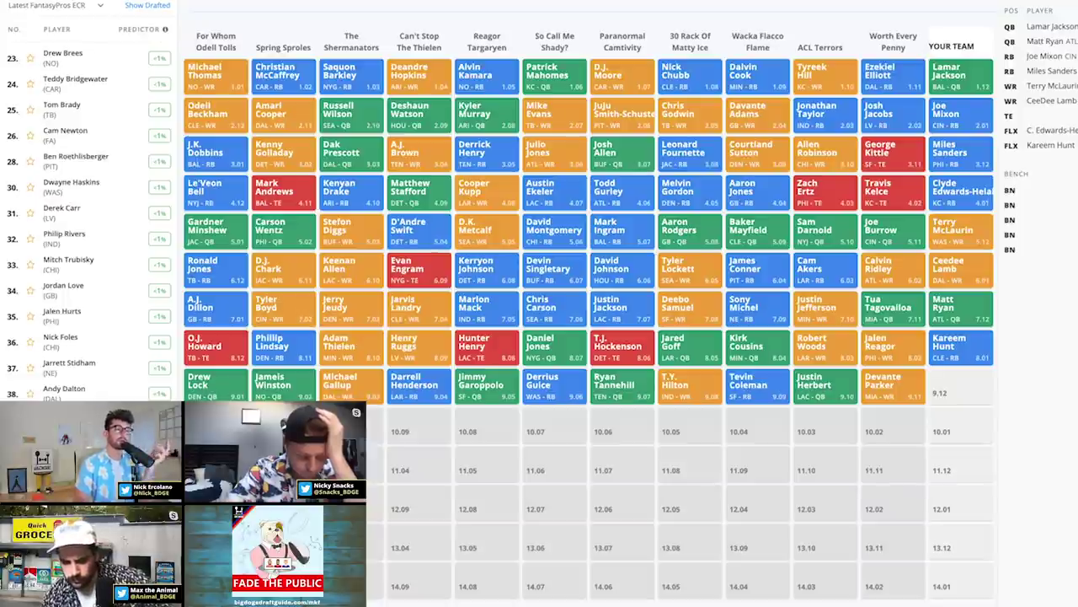
pyautogui.scroll(-1, 93, 118)
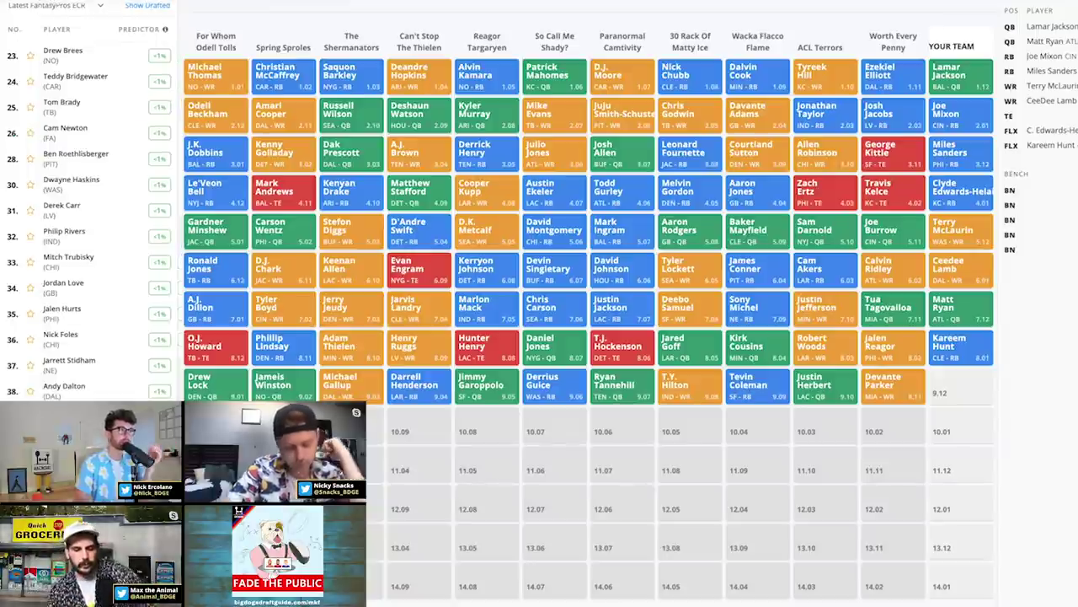
pyautogui.scroll(-5, 32, 128)
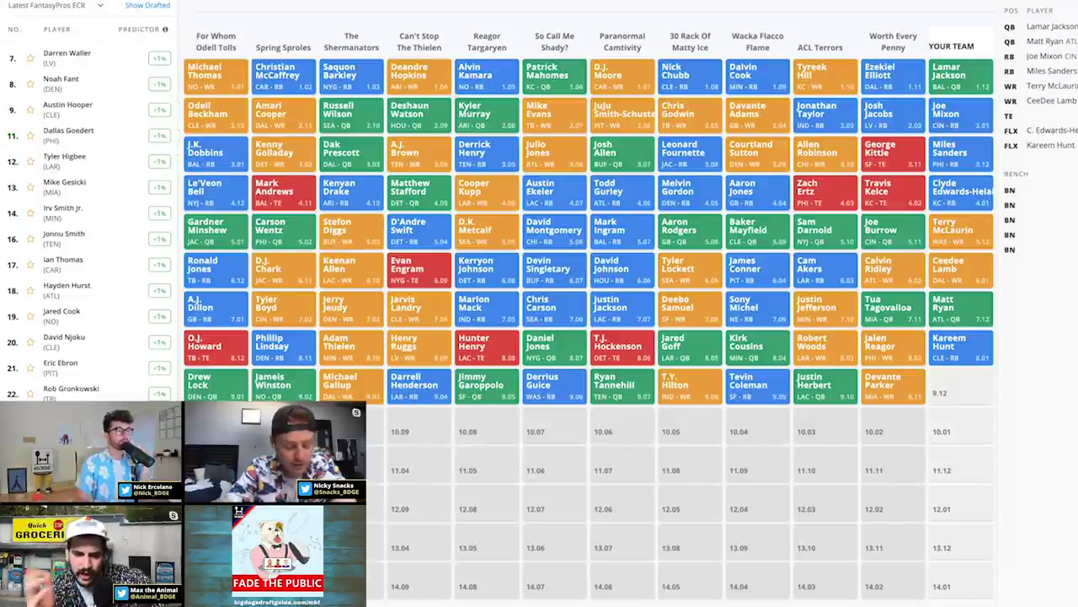
pyautogui.scroll(-1, 84, 287)
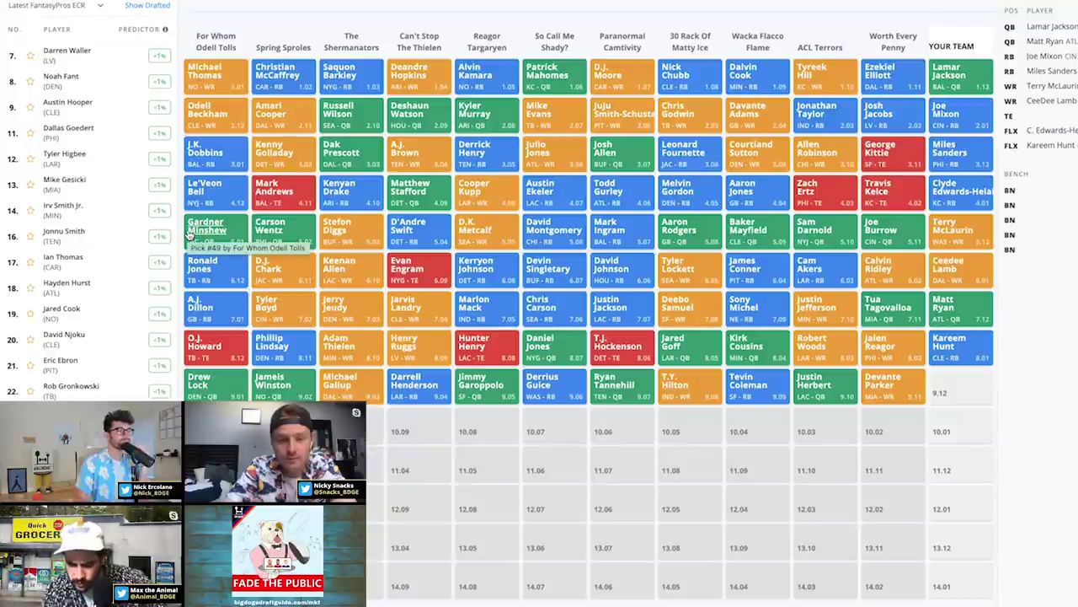
pyautogui.moveTo(95, 63)
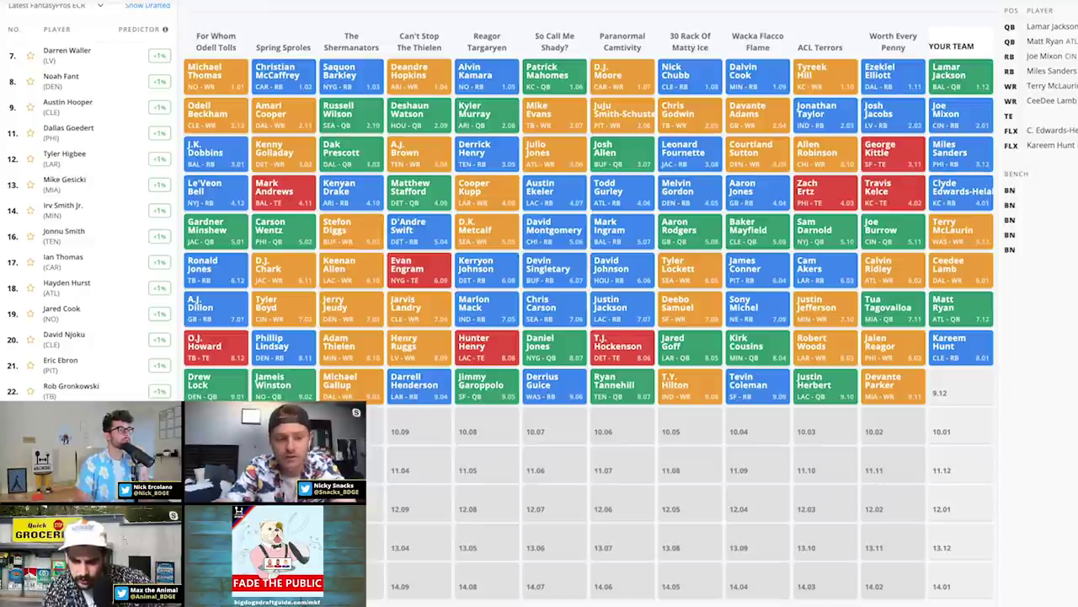
pyautogui.scroll(1, 84, 164)
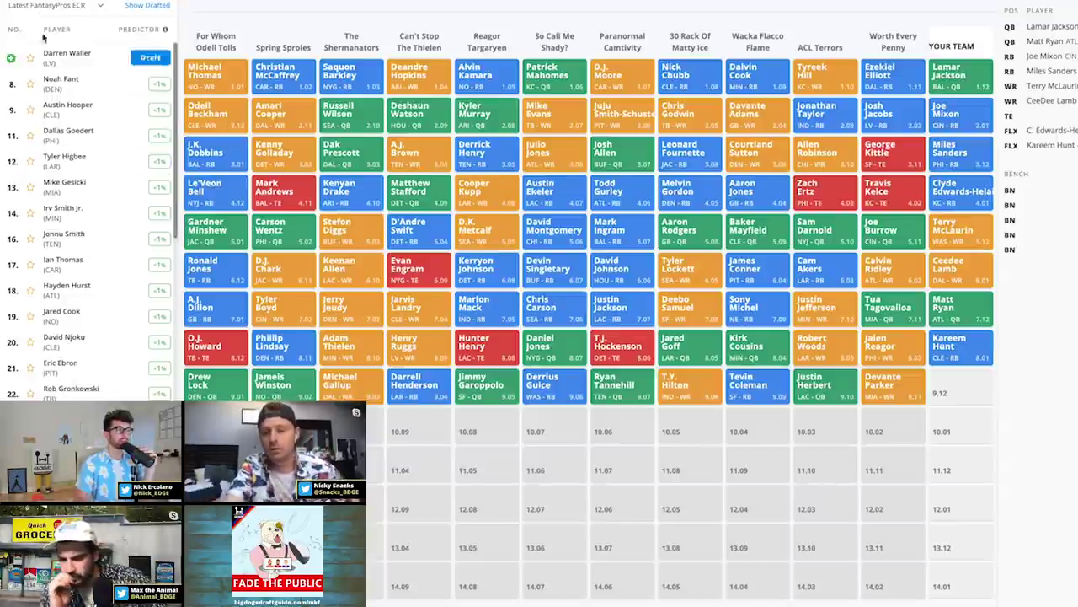
pyautogui.scroll(-9, 84, 219)
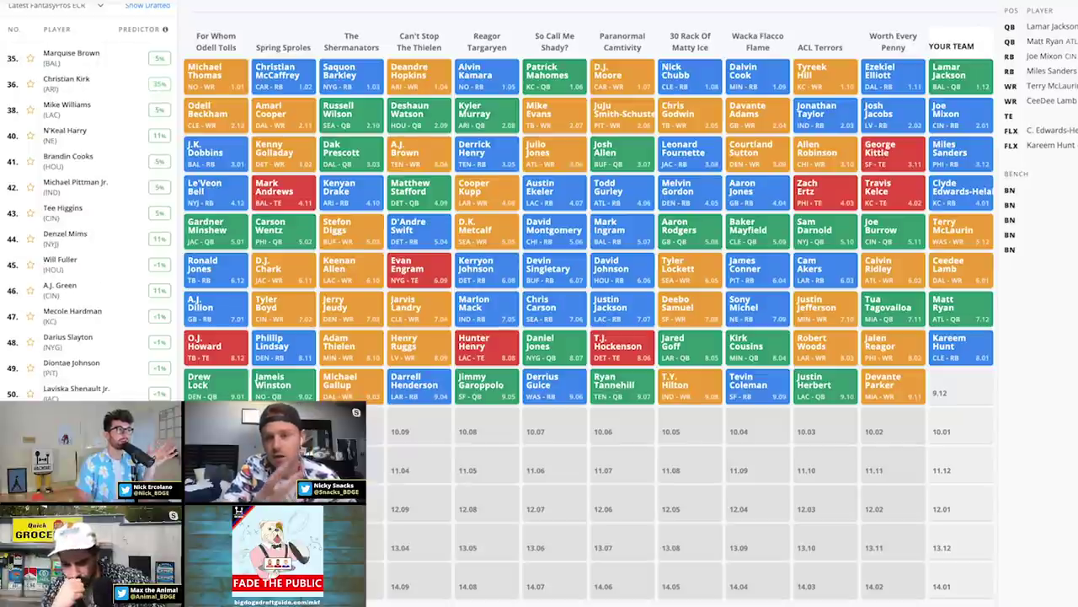
pyautogui.scroll(3, 84, 219)
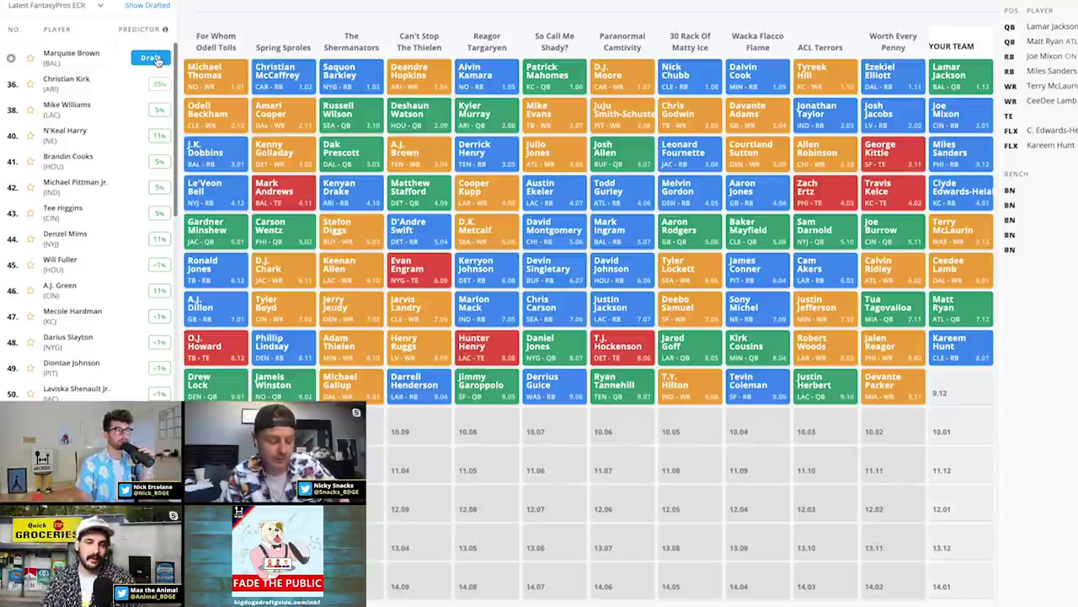
pyautogui.click(156, 59)
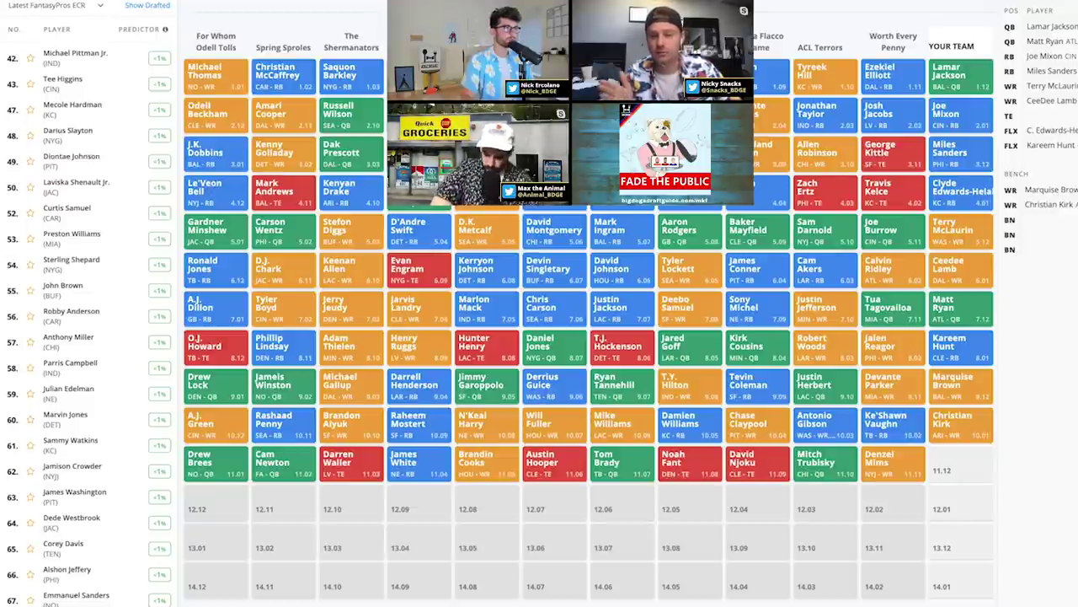
# Compare the remaining wide receivers, running backs and quarterbacks, and draft quarterback Teddy Bridgewater (CAR) with pick 11.12
pyautogui.moveTo(116, 230)
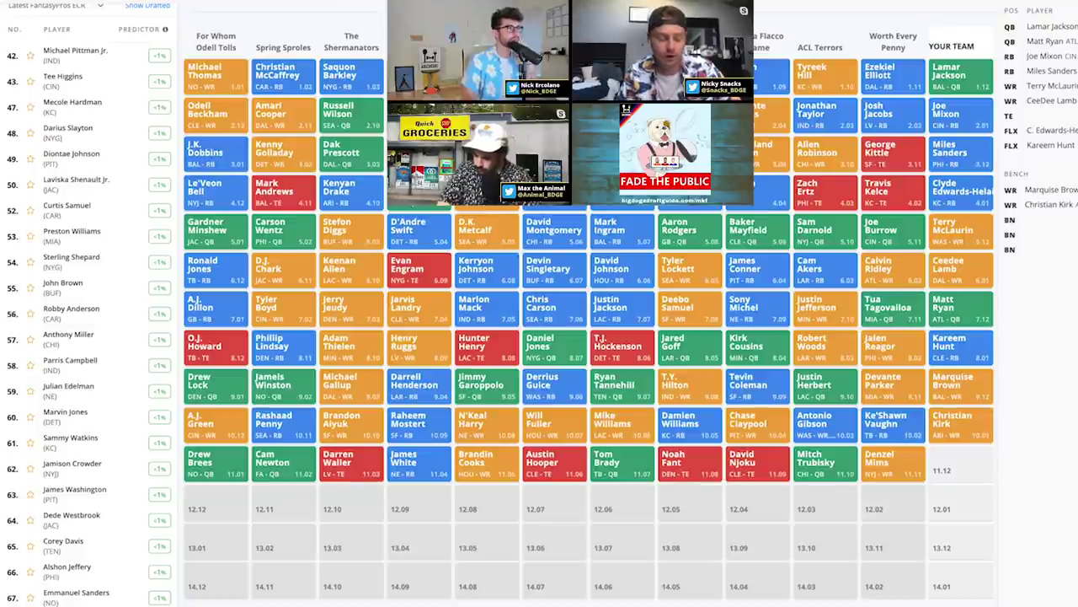
pyautogui.scroll(5, 88, 320)
pyautogui.click(84, 2)
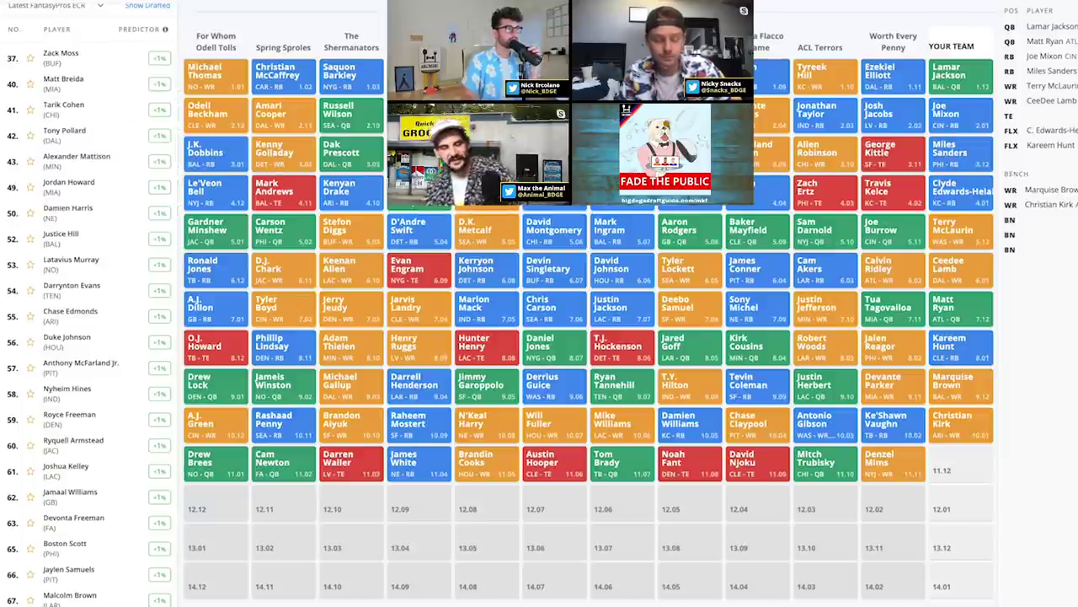
pyautogui.press('Down')
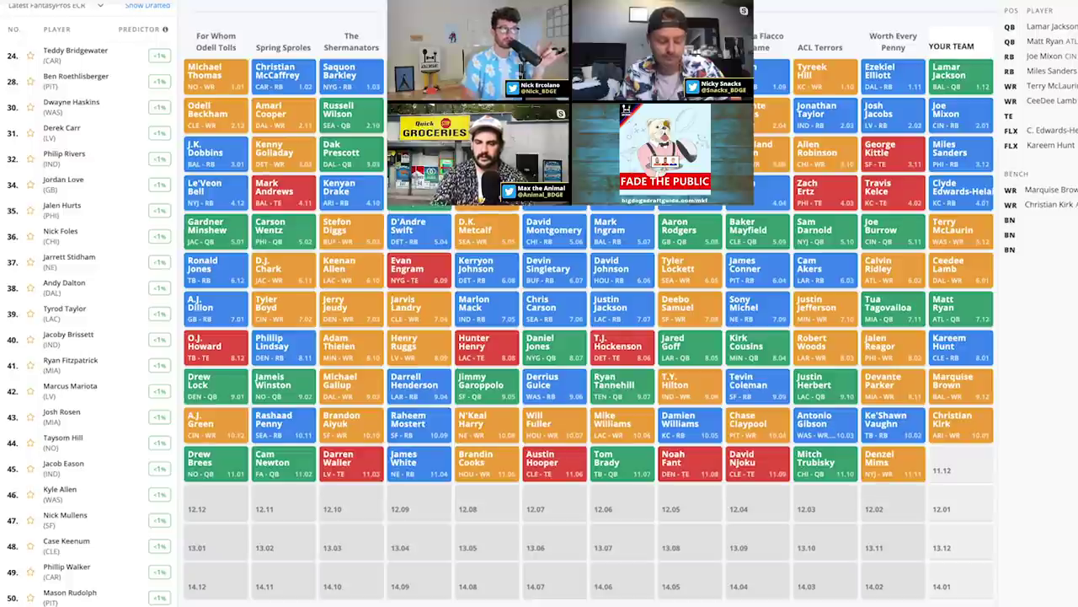
pyautogui.moveTo(143, 56)
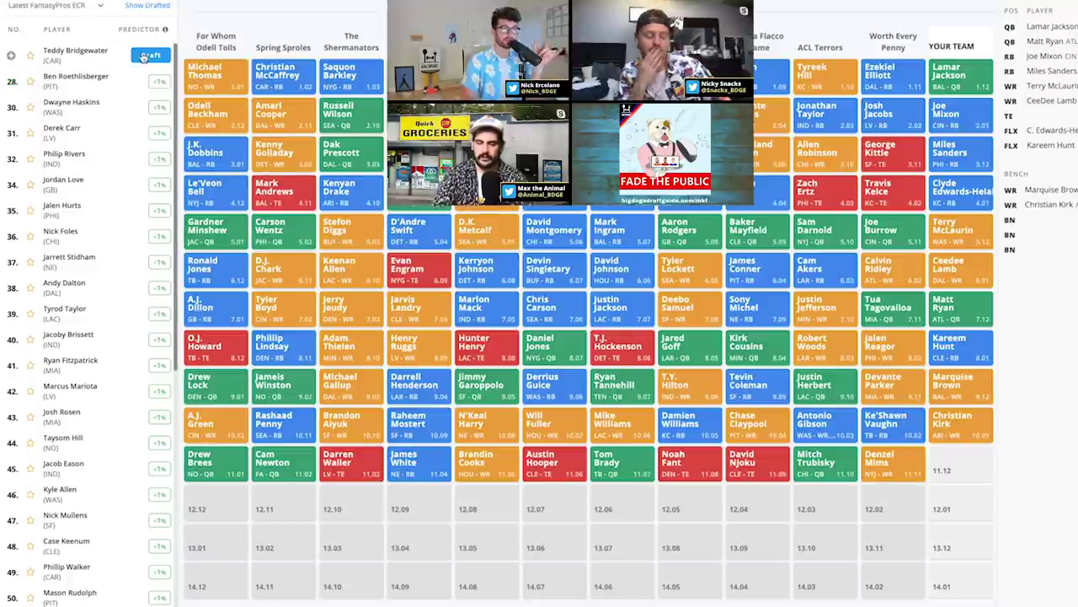
pyautogui.click(160, 58)
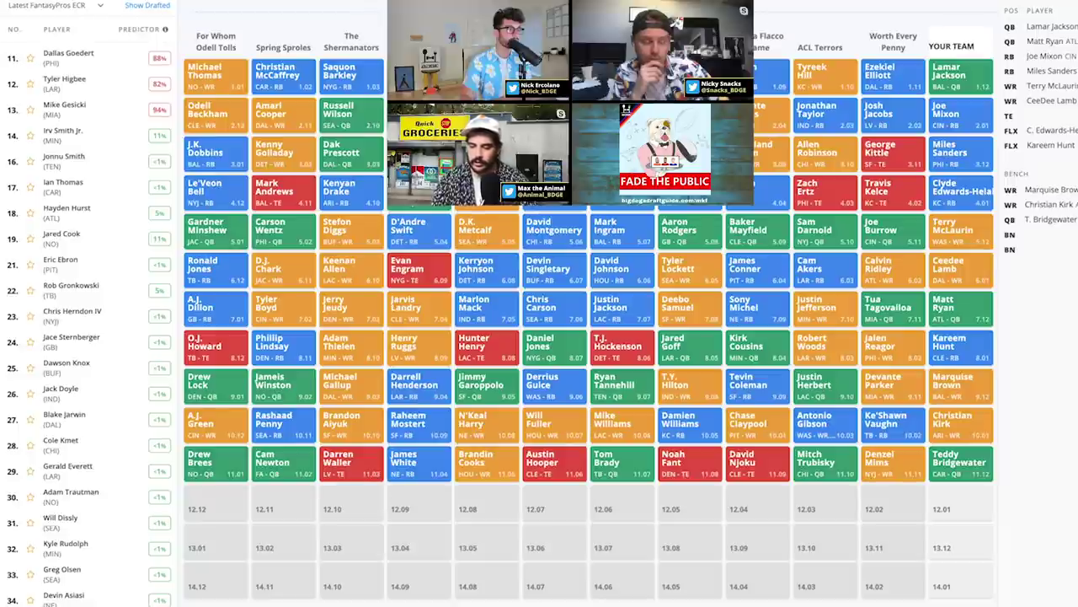
# Review the available tight ends and wide receivers, and draft wide receiver Diontae Johnson (PIT) with pick 12.01
pyautogui.moveTo(131, 289)
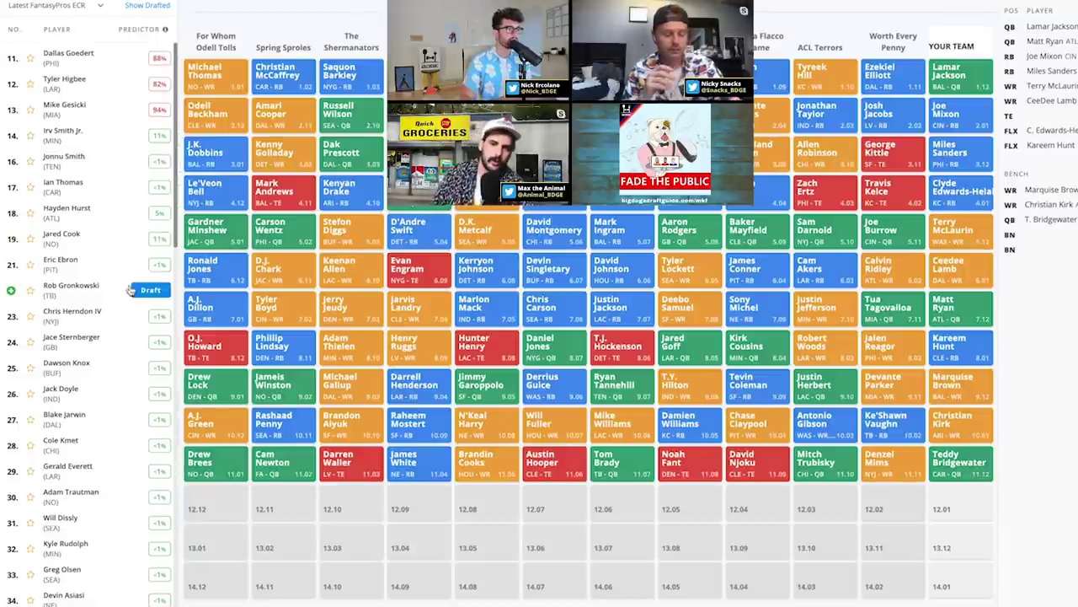
pyautogui.moveTo(154, 72)
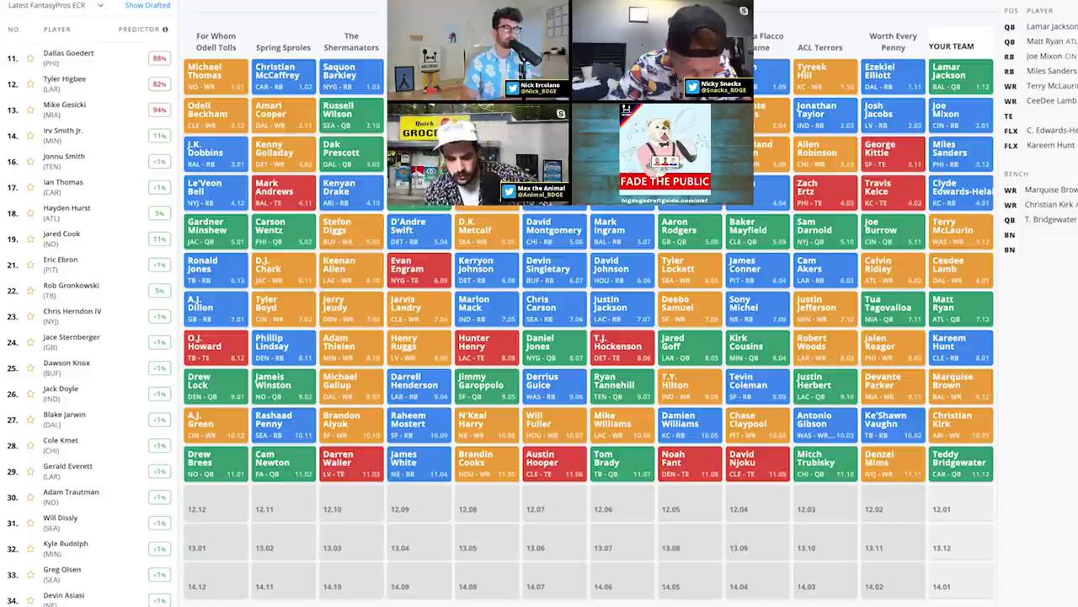
pyautogui.scroll(-8, 168, 160)
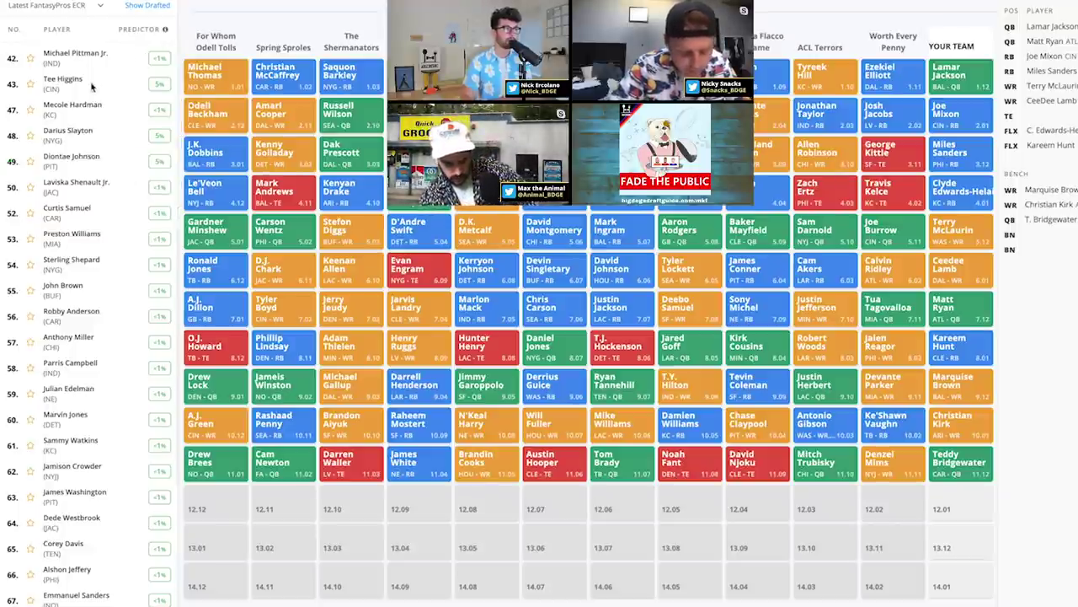
pyautogui.click(139, 157)
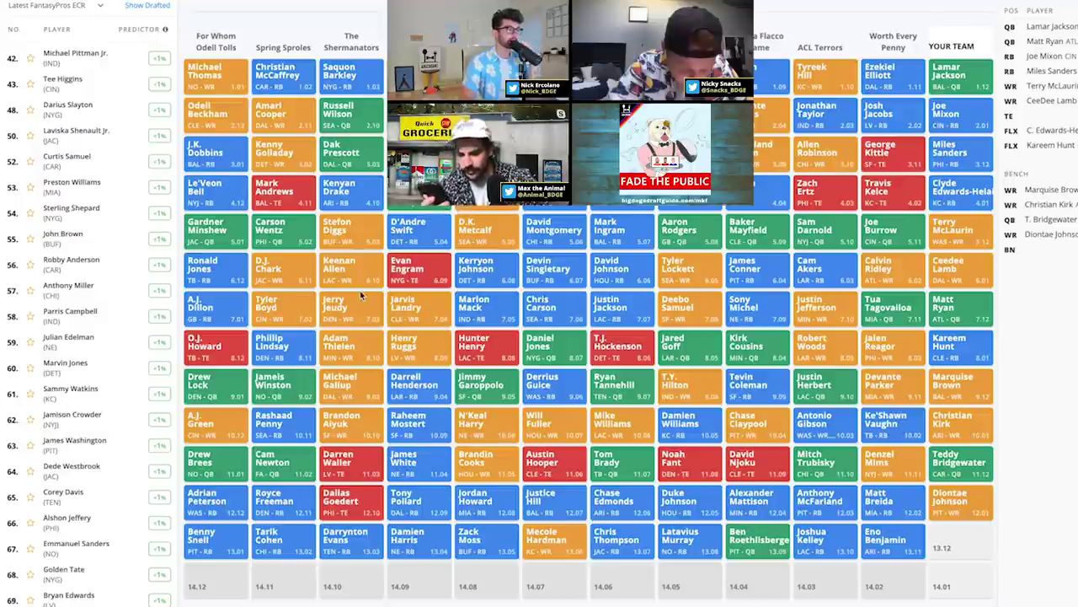
# Weigh the tight ends against the remaining wide receivers, and draft tight end Hayden Hurst (ATL) with pick 13.12
pyautogui.scroll(10, 93, 253)
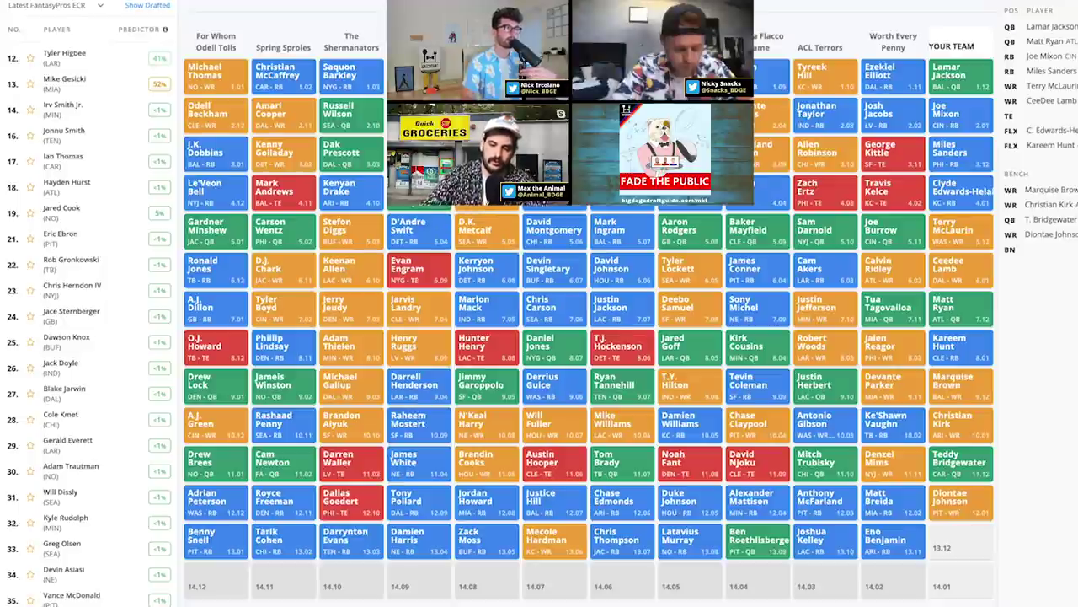
pyautogui.scroll(-1, 101, 179)
pyautogui.scroll(1, 101, 179)
pyautogui.moveTo(89, 64)
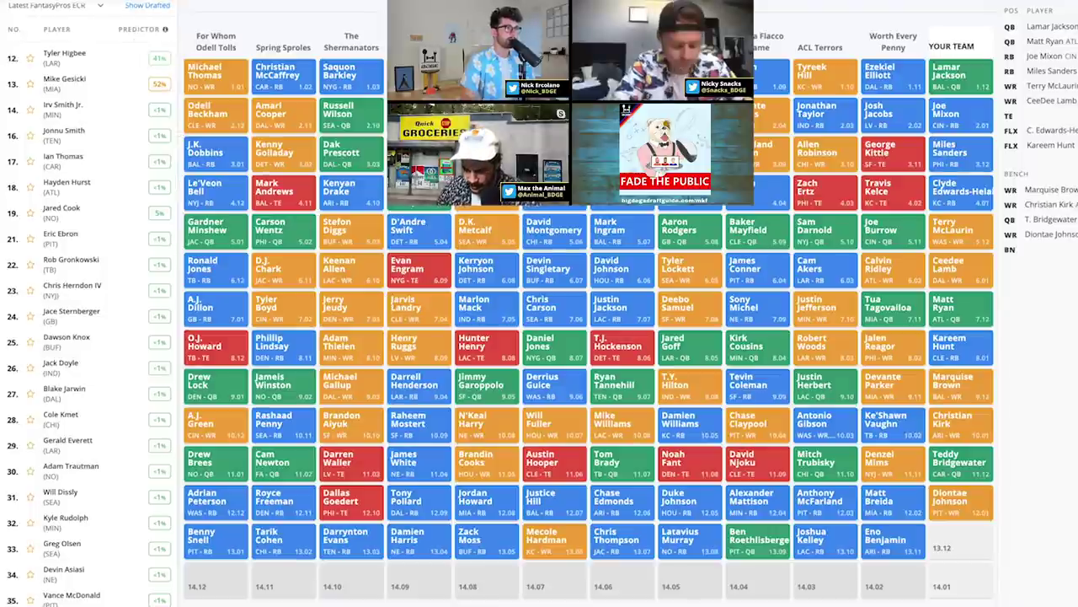
pyautogui.scroll(-10, 93, 320)
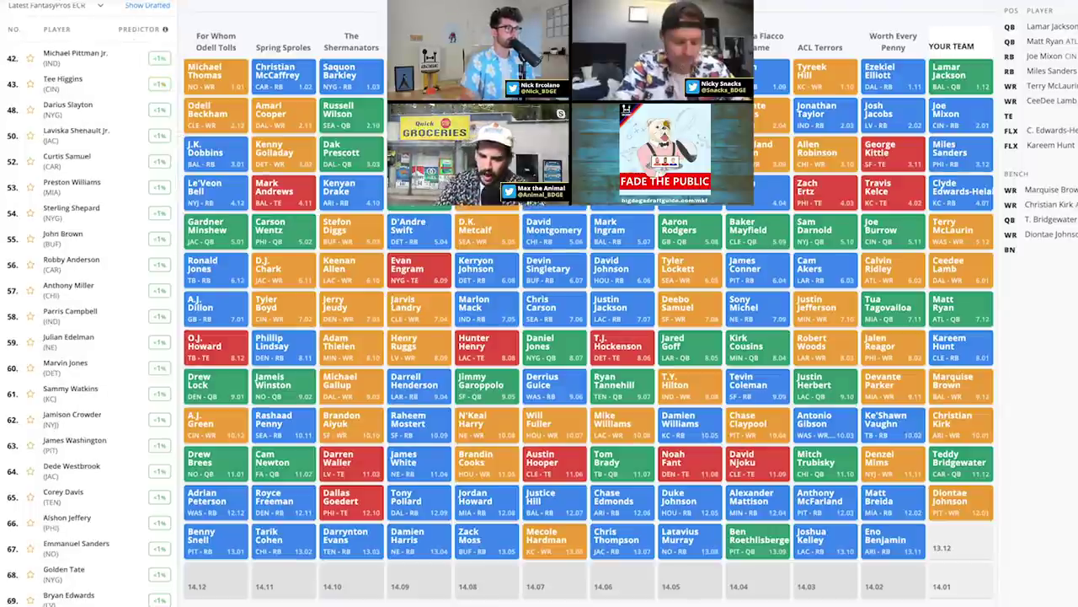
pyautogui.scroll(10, 135, 66)
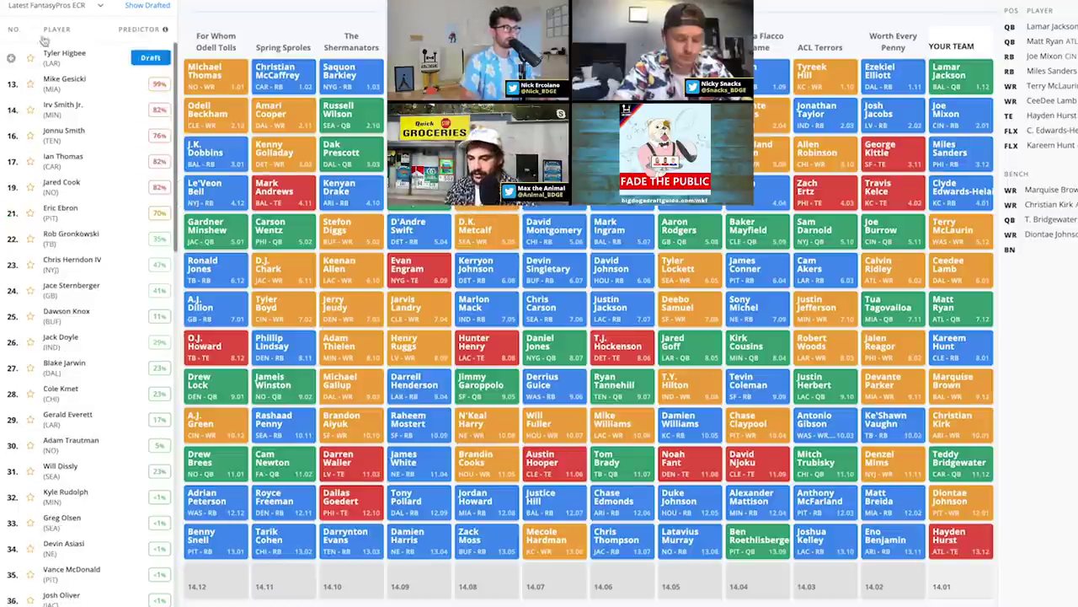
# Look through the available rookies and wide receivers, and draft Michael Pittman Jr. (IND) with the final pick, 14.01
pyautogui.scroll(-7, 93, 320)
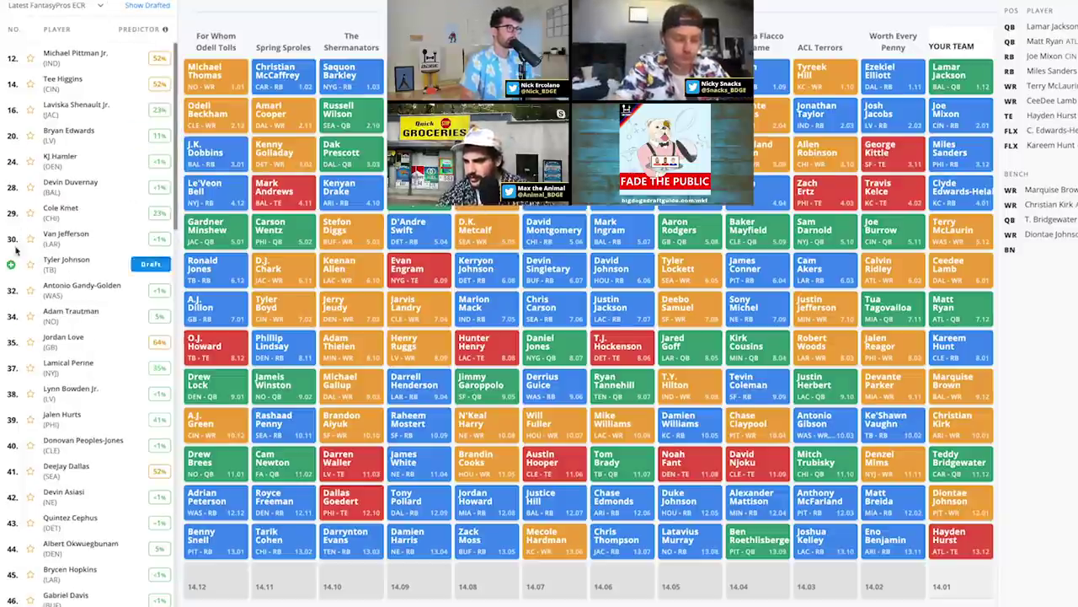
pyautogui.moveTo(150, 101)
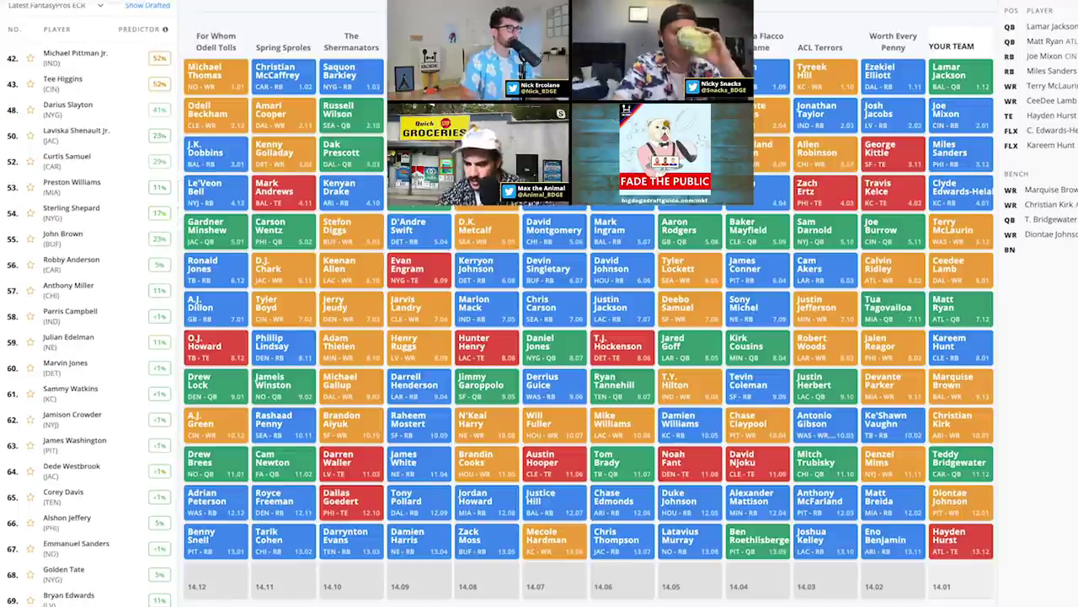
pyautogui.moveTo(69, 288)
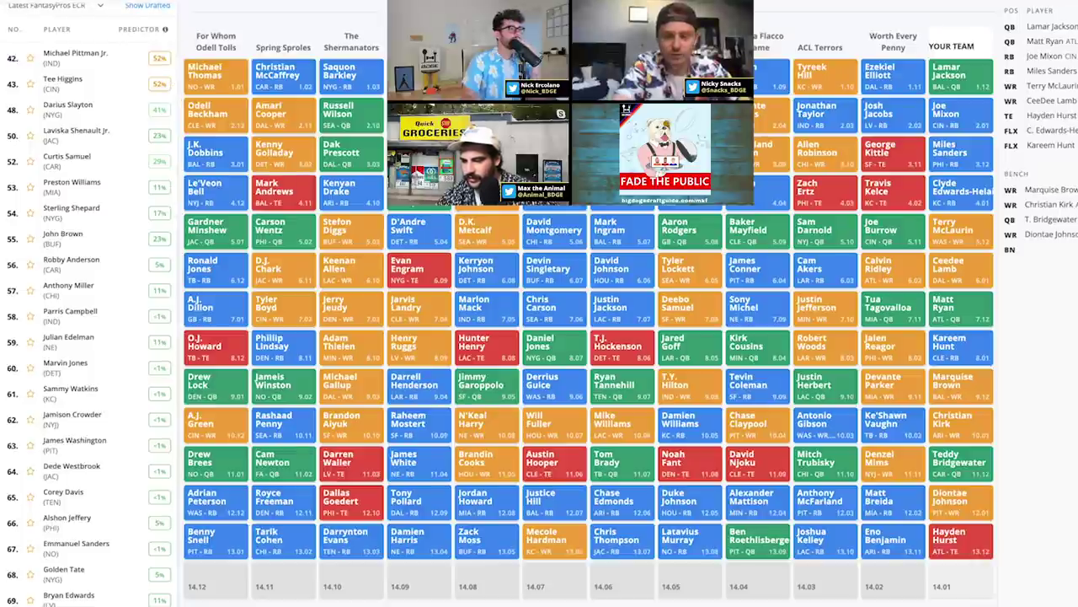
pyautogui.moveTo(153, 58)
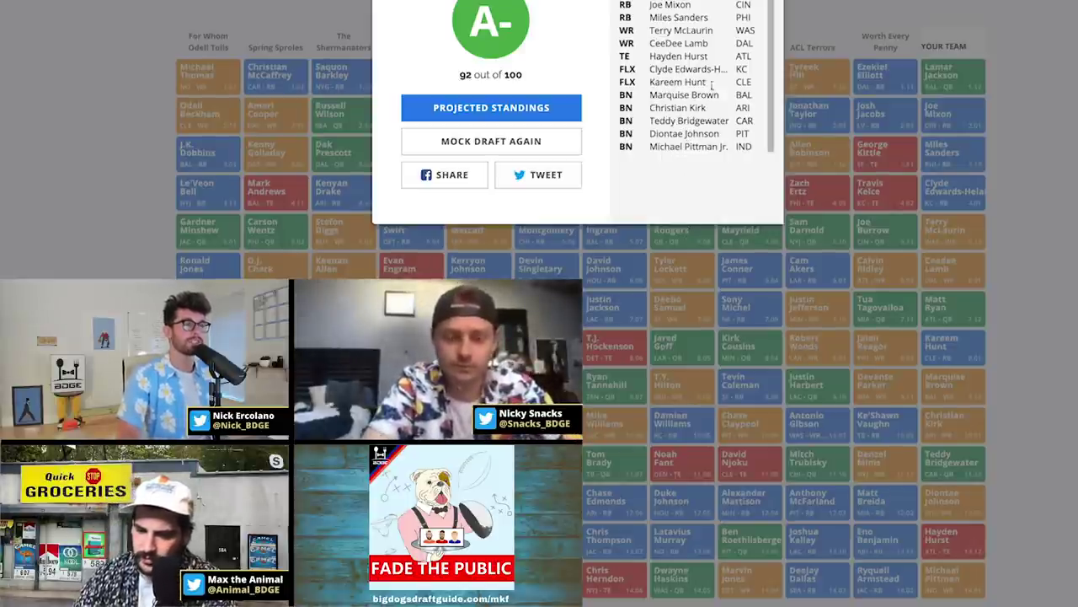
# Open the projected standings for the finished draft and check the draft analysis of every team's picks
pyautogui.click(458, 101)
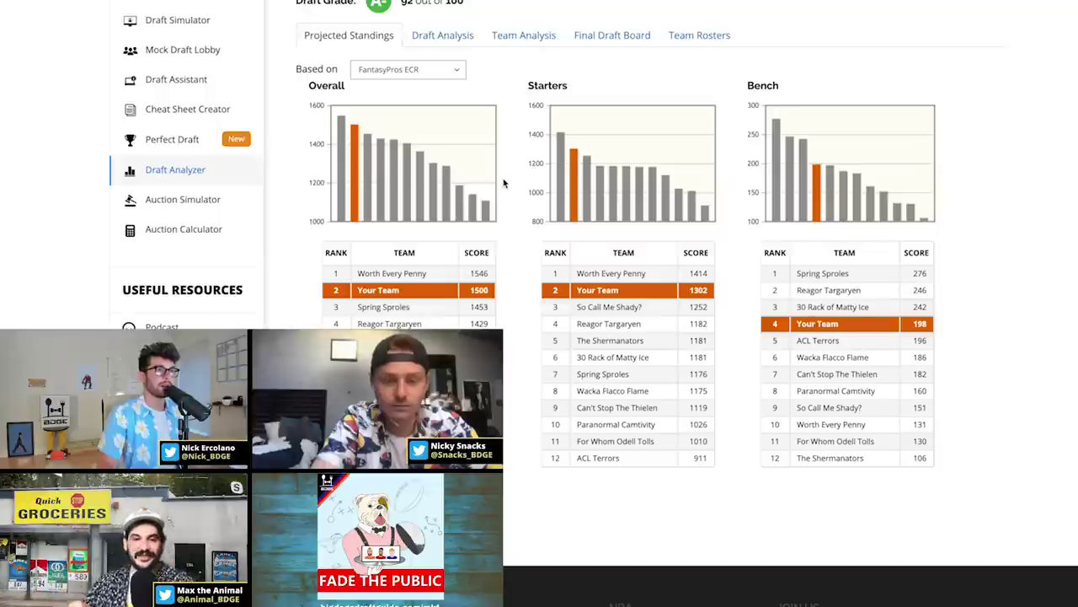
pyautogui.click(444, 33)
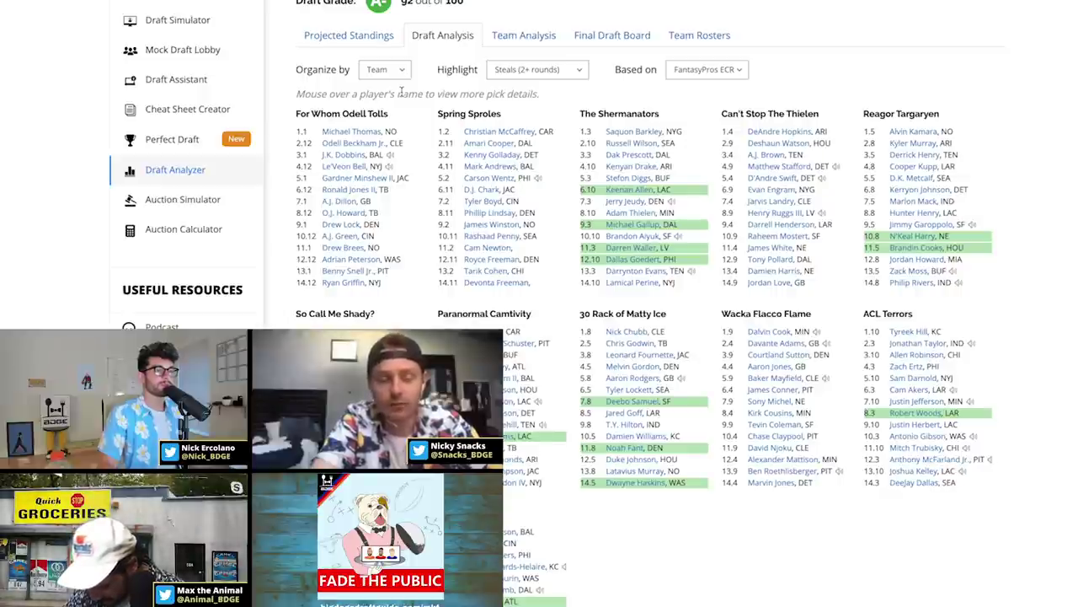
pyautogui.click(337, 38)
# Examine the team analysis for the rank at each position and the players ranked at each starting lineup spot
pyautogui.click(525, 37)
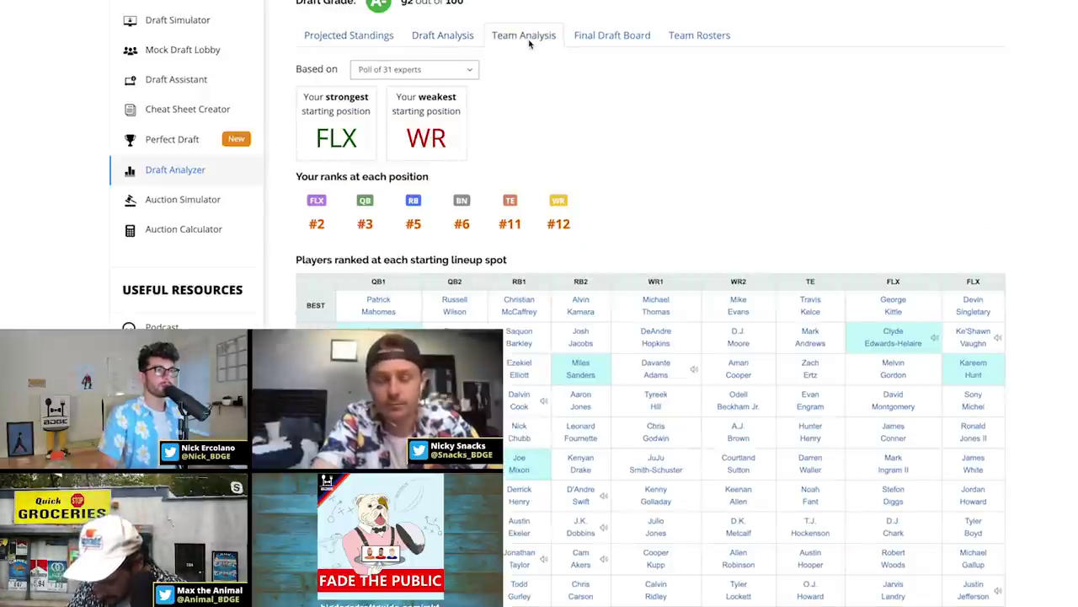
pyautogui.scroll(-1, 693, 245)
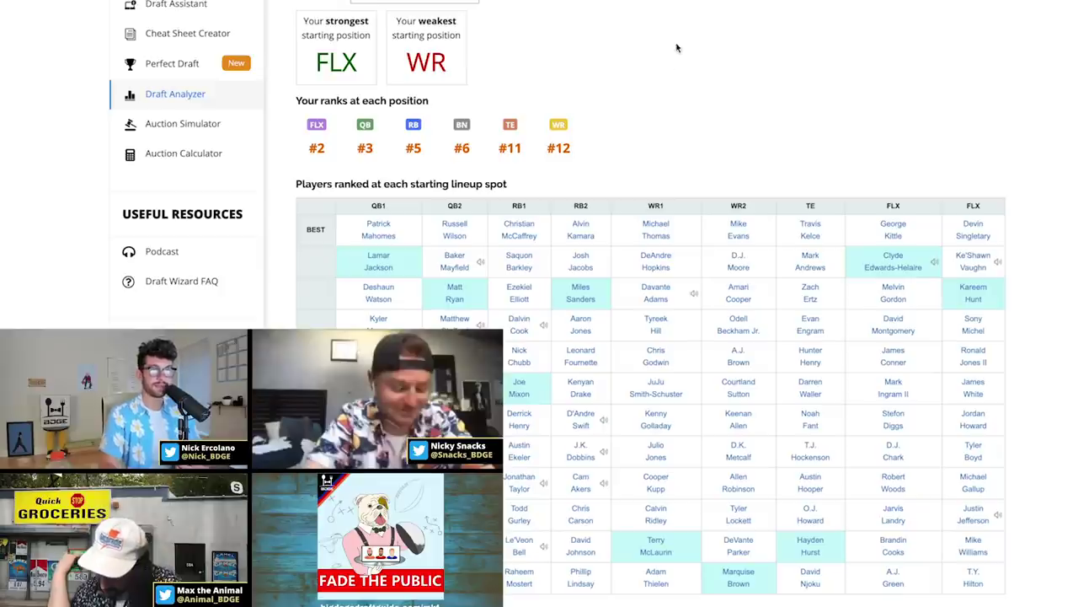
pyautogui.scroll(-1, 682, 41)
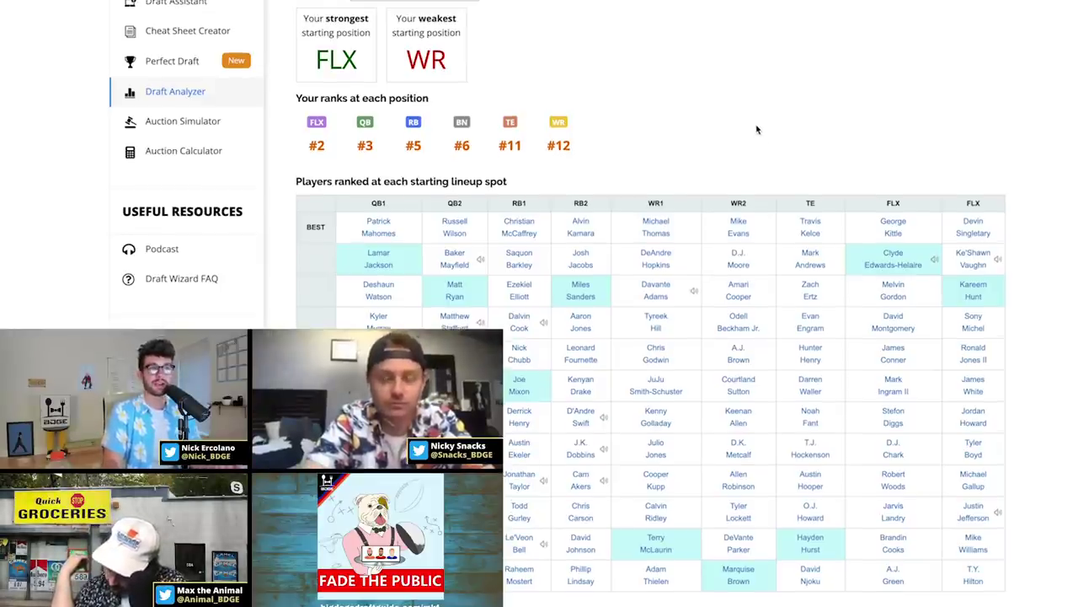
pyautogui.scroll(-1, 757, 131)
pyautogui.scroll(3, 753, 127)
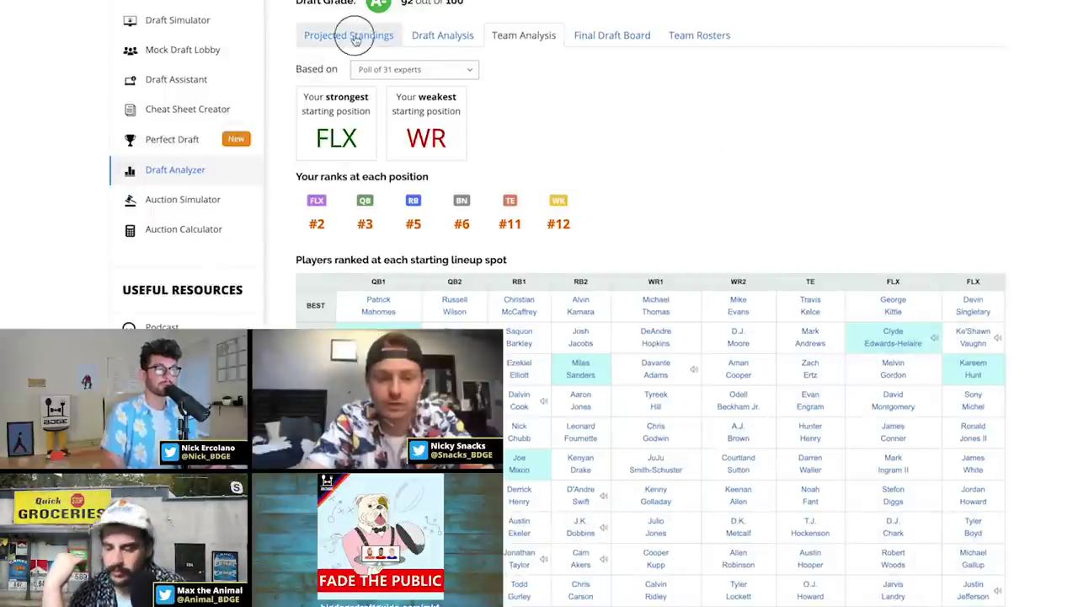
# Recheck the projected standings and the draft analysis, and return to the team analysis to review the position ranks
pyautogui.click(356, 38)
pyautogui.click(429, 40)
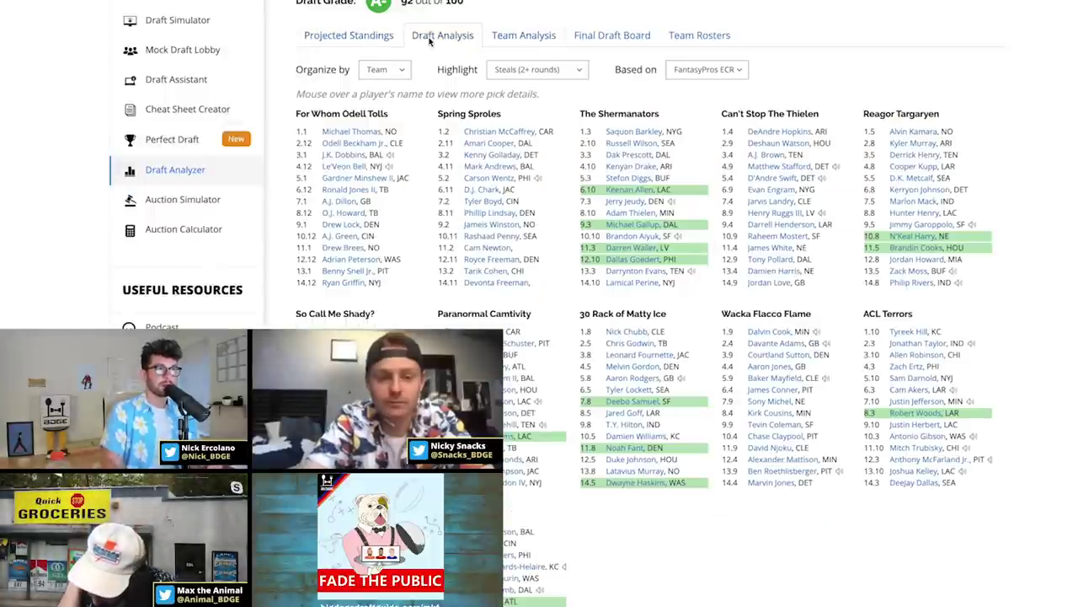
pyautogui.click(525, 38)
pyautogui.scroll(-1, 711, 213)
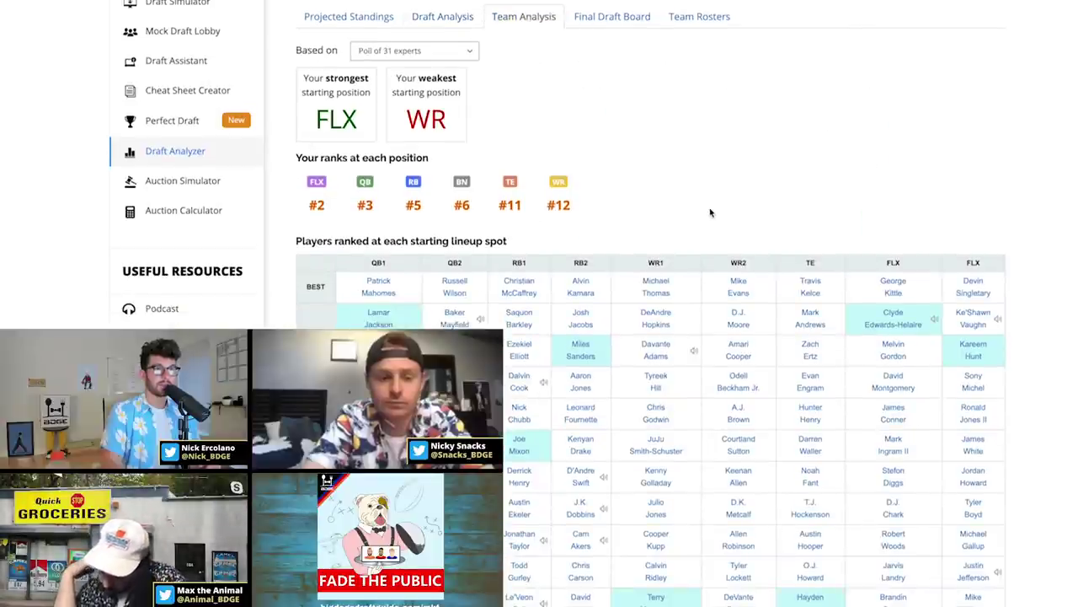
pyautogui.scroll(1, 679, 143)
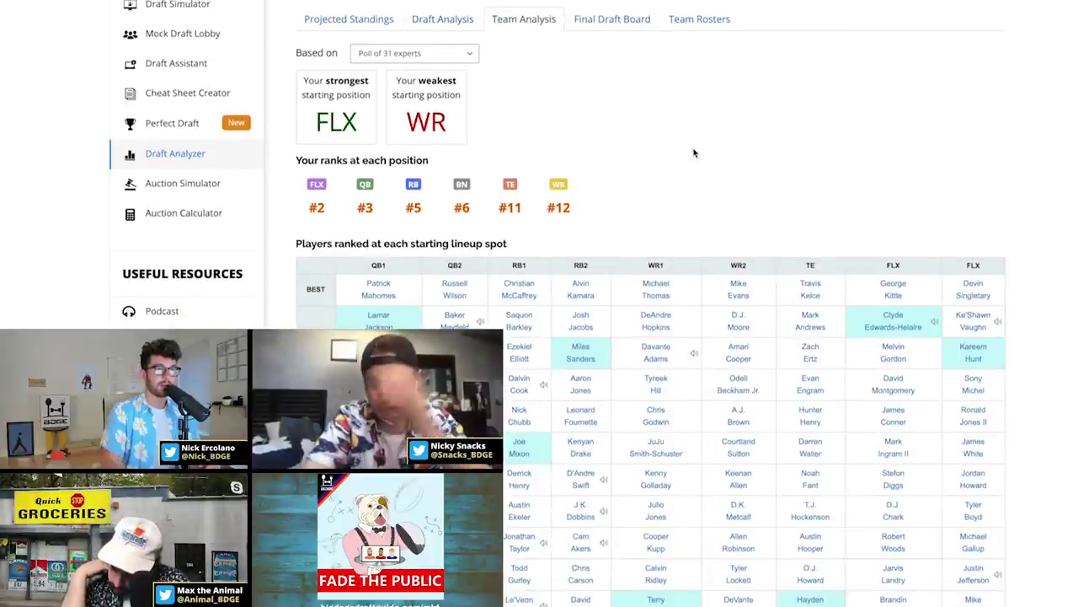